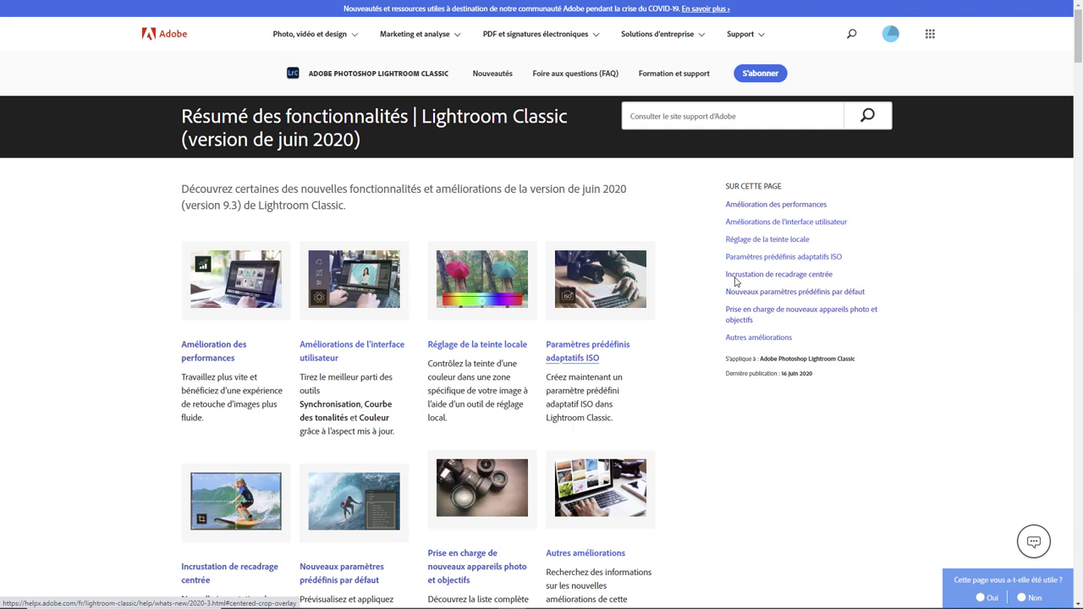
Scroll the June 2020 feature summary down to the Courbe des tonalités and Panneau Couleur sections
{"action": "scroll", "coordinate": [598, 266], "scroll_direction": "down", "scroll_amount": 6}
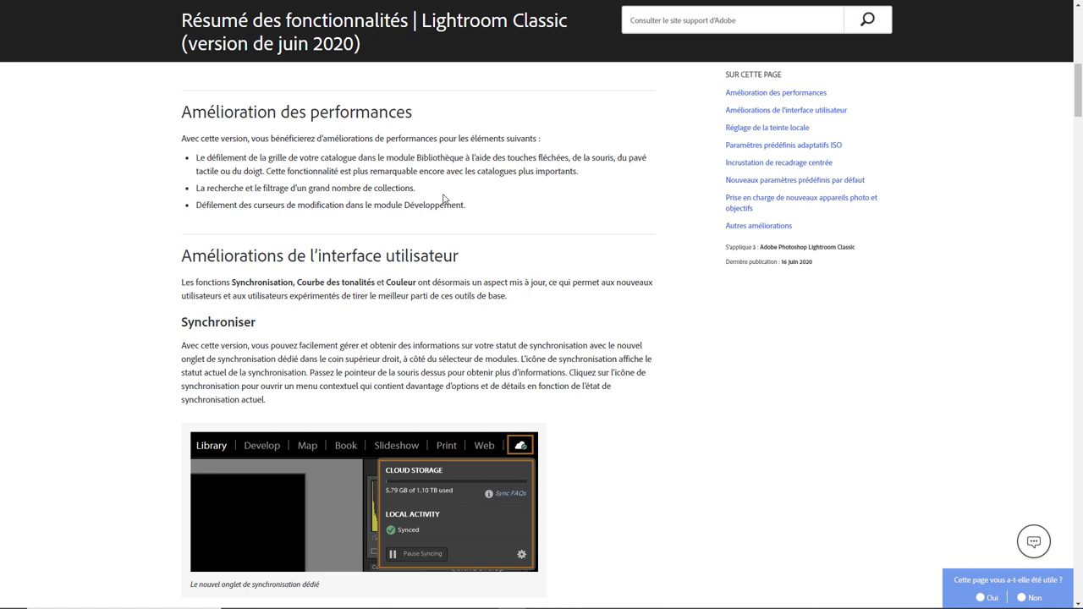
{"action": "scroll", "coordinate": [443, 199], "scroll_direction": "down", "scroll_amount": 2}
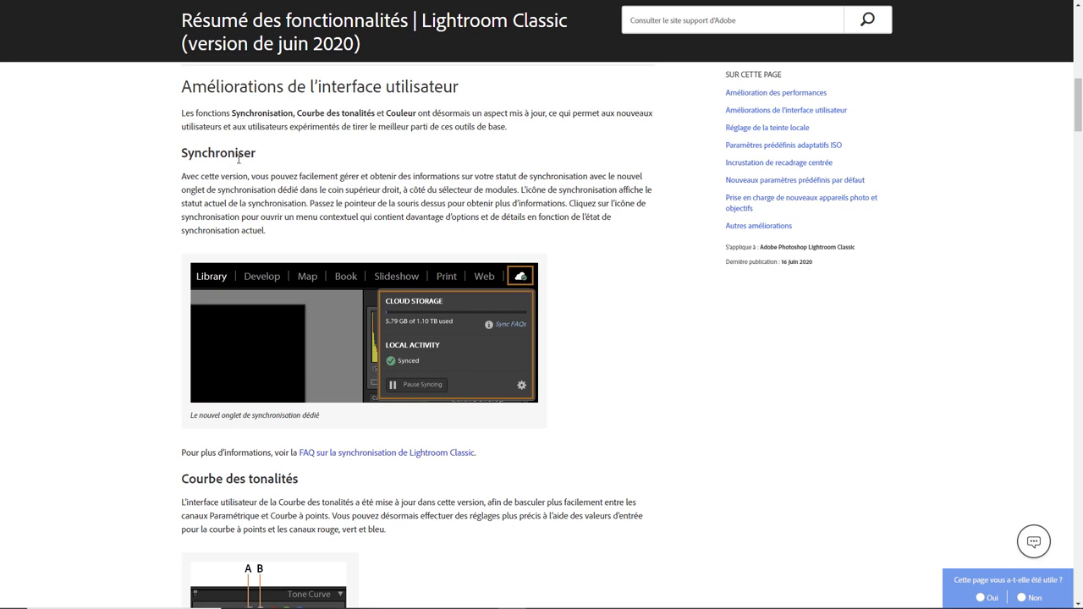
{"action": "scroll", "coordinate": [356, 218], "scroll_direction": "down", "scroll_amount": 2}
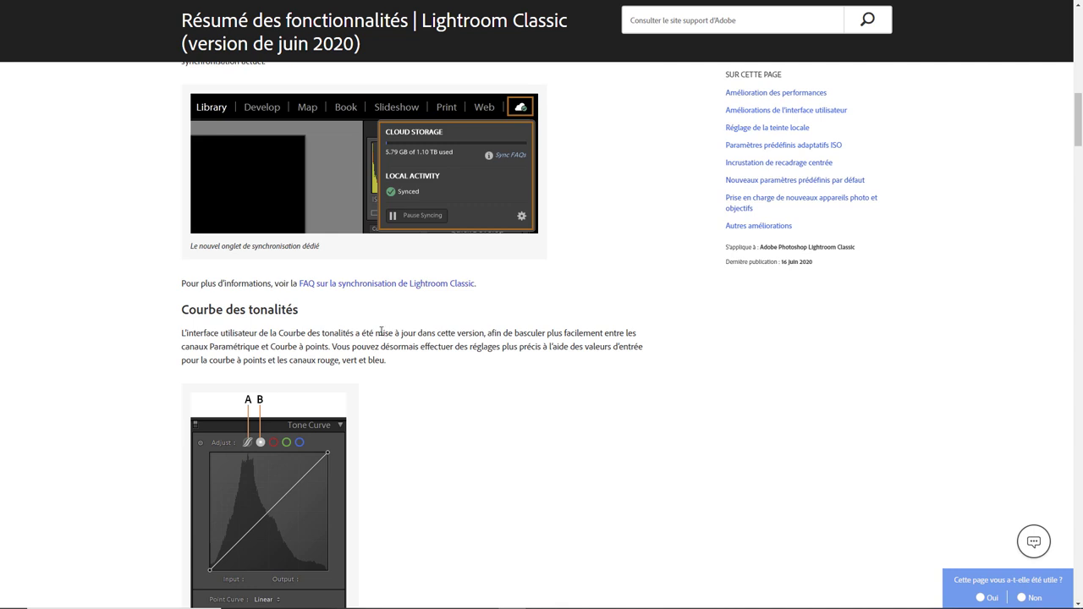
{"action": "scroll", "coordinate": [381, 331], "scroll_direction": "down", "scroll_amount": 2}
{"action": "scroll", "coordinate": [381, 332], "scroll_direction": "down", "scroll_amount": 2}
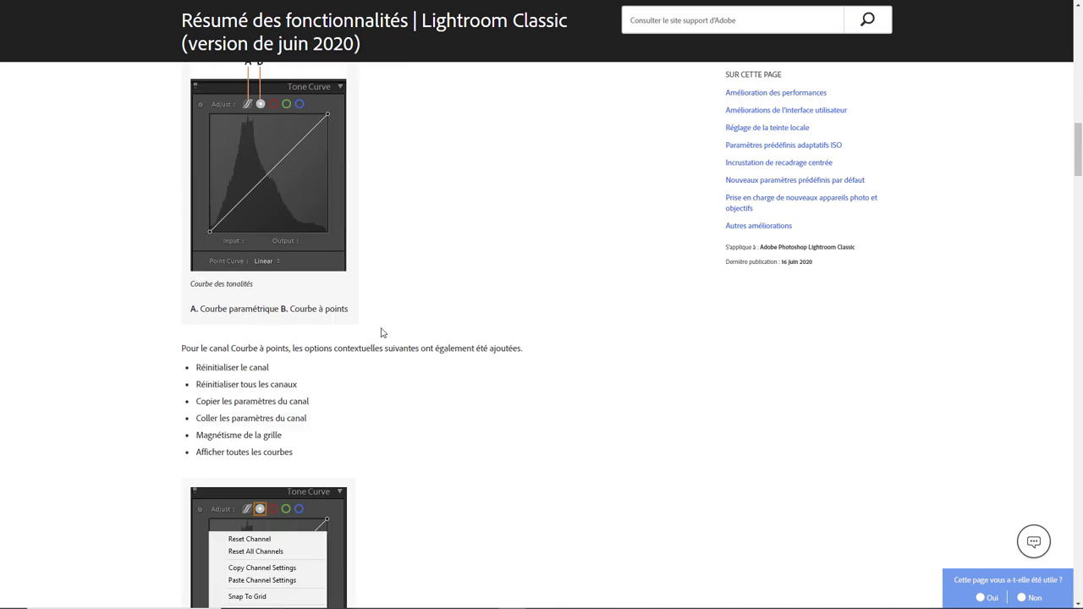
{"action": "scroll", "coordinate": [381, 332], "scroll_direction": "down", "scroll_amount": 2}
{"action": "scroll", "coordinate": [381, 333], "scroll_direction": "down", "scroll_amount": 1}
{"action": "scroll", "coordinate": [380, 333], "scroll_direction": "down", "scroll_amount": 3}
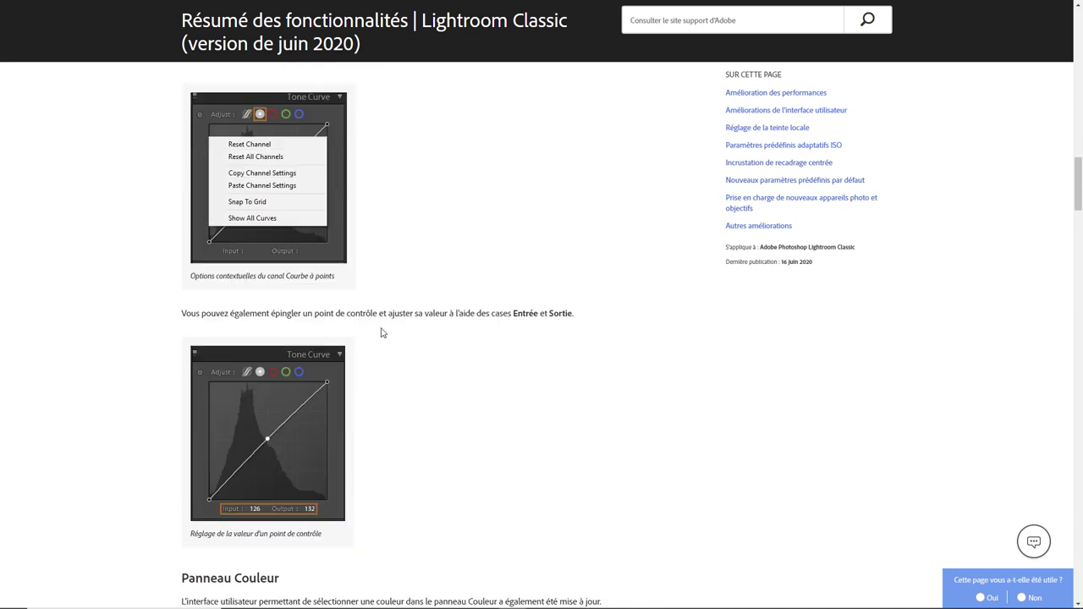
{"action": "scroll", "coordinate": [381, 333], "scroll_direction": "down", "scroll_amount": 2}
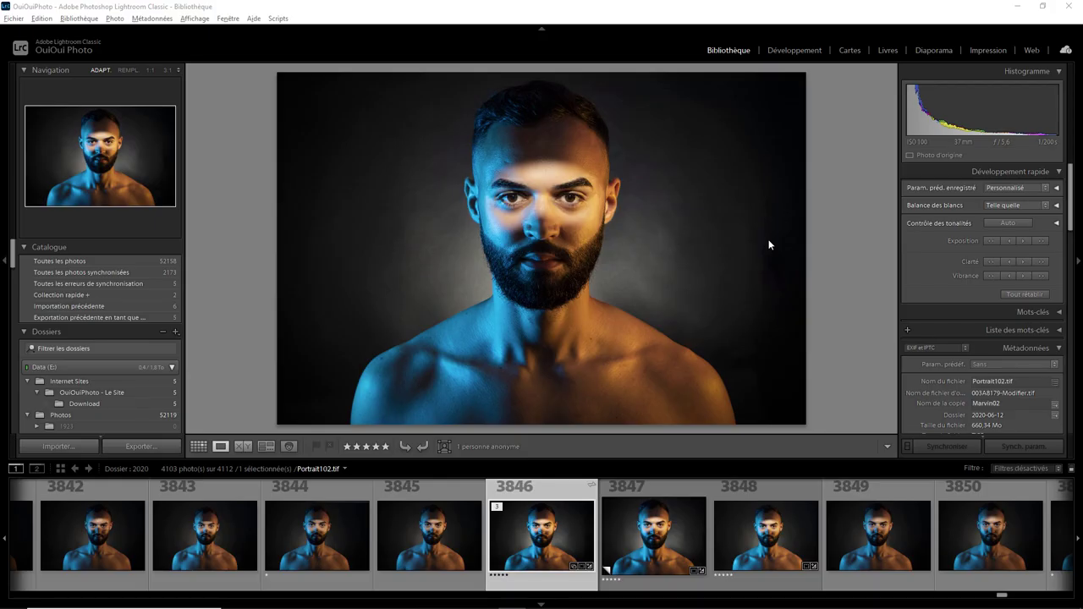
Check the cloud sync status and open the Lightroom Synchronisation preferences page
{"action": "left_click", "coordinate": [1069, 53]}
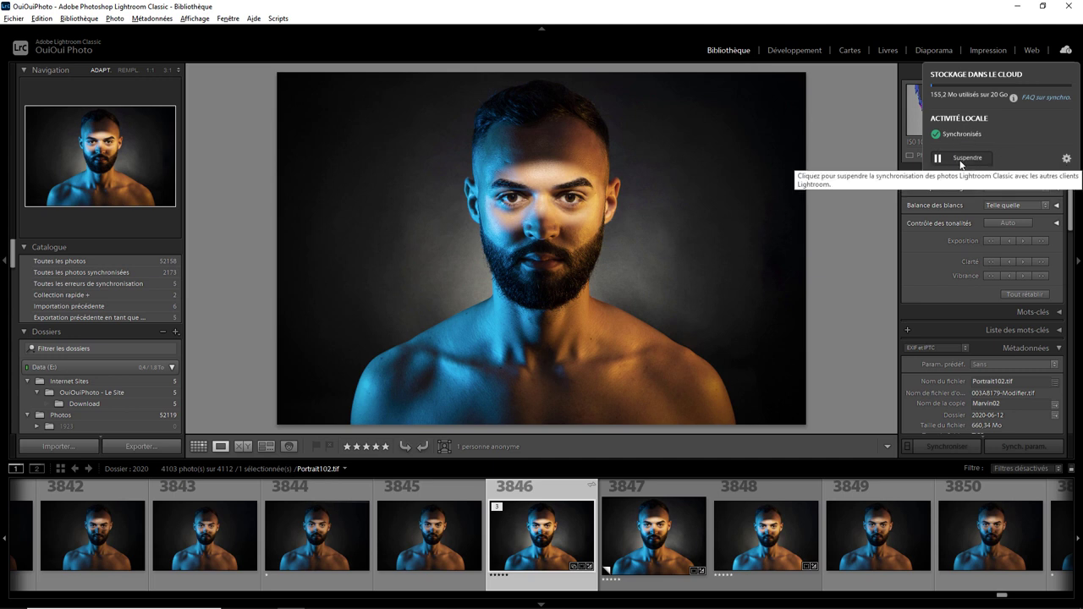
{"action": "left_click", "coordinate": [1067, 160]}
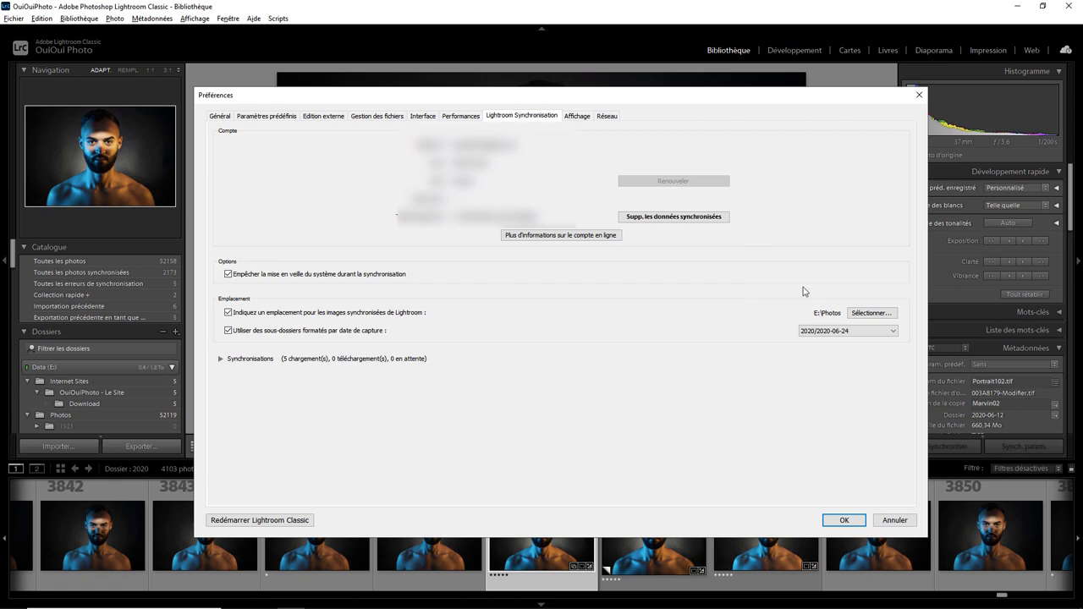
Confirm Préférences with OK to return to Portrait102.tif in Bibliothèque
{"action": "left_click", "coordinate": [847, 521]}
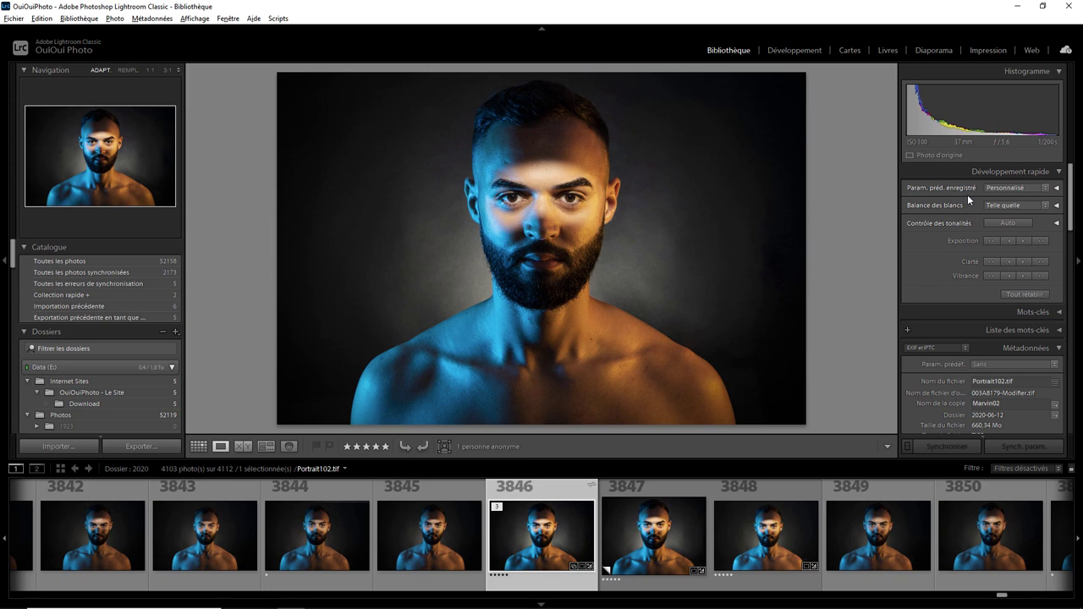
In Développement, pull the RGB point curve's upper point down to darken the portrait
{"action": "left_click", "coordinate": [796, 53]}
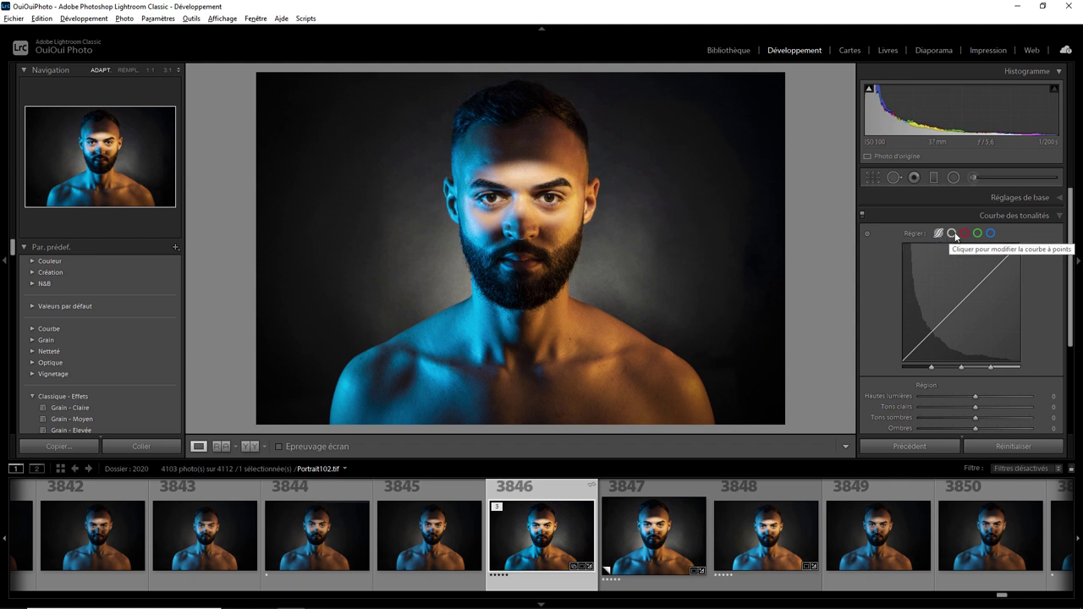
{"action": "left_click", "coordinate": [952, 233]}
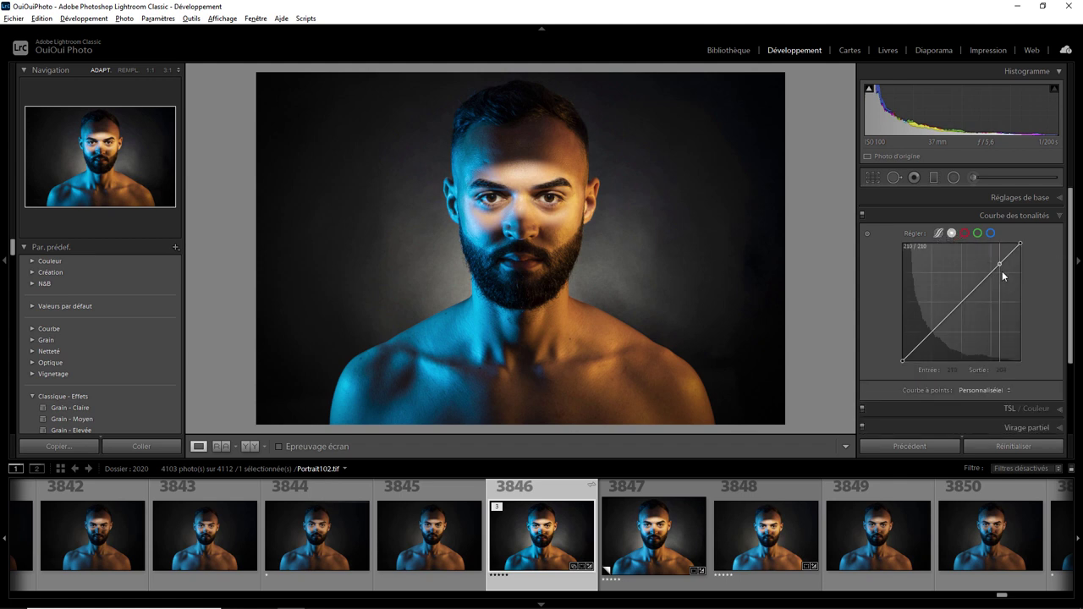
{"action": "left_click_drag", "start_coordinate": [1001, 269], "coordinate": [1003, 279]}
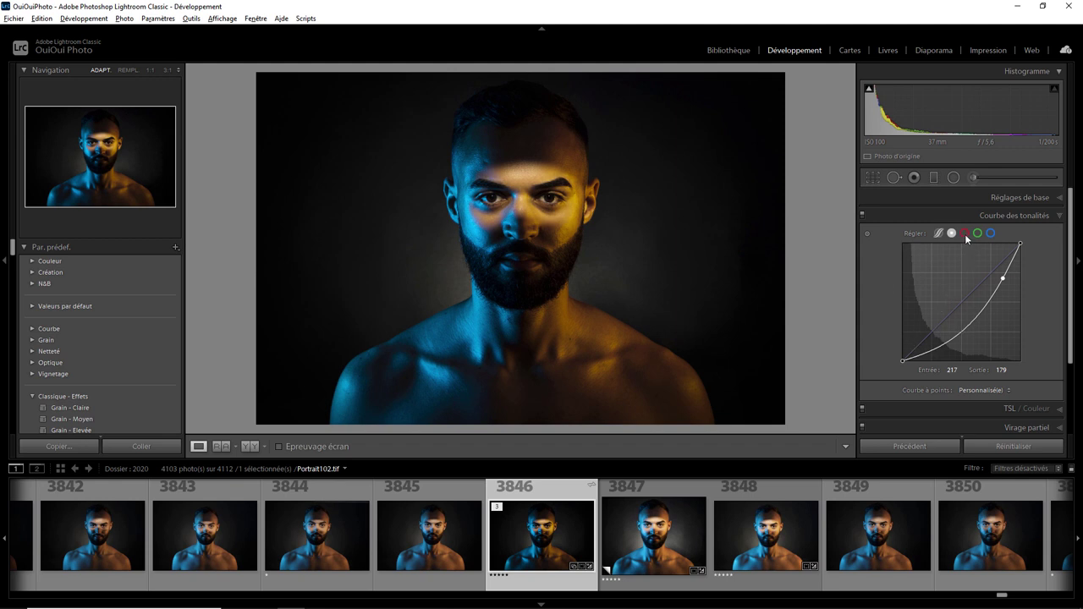
Preview the red, green and blue channel curves, then return to RGB and show channel options
{"action": "left_click", "coordinate": [966, 235]}
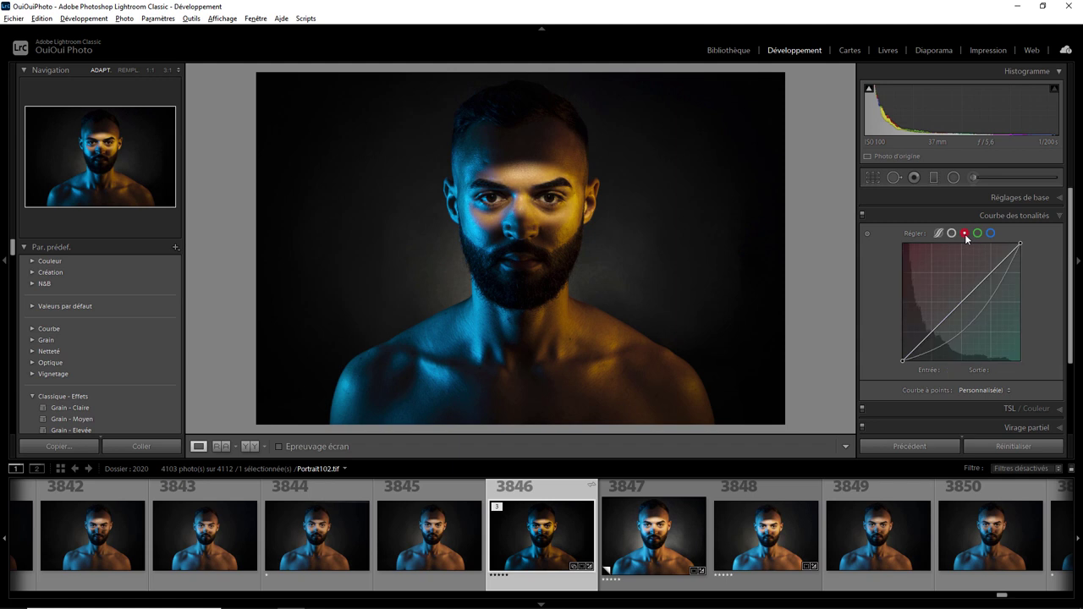
{"action": "left_click", "coordinate": [978, 234]}
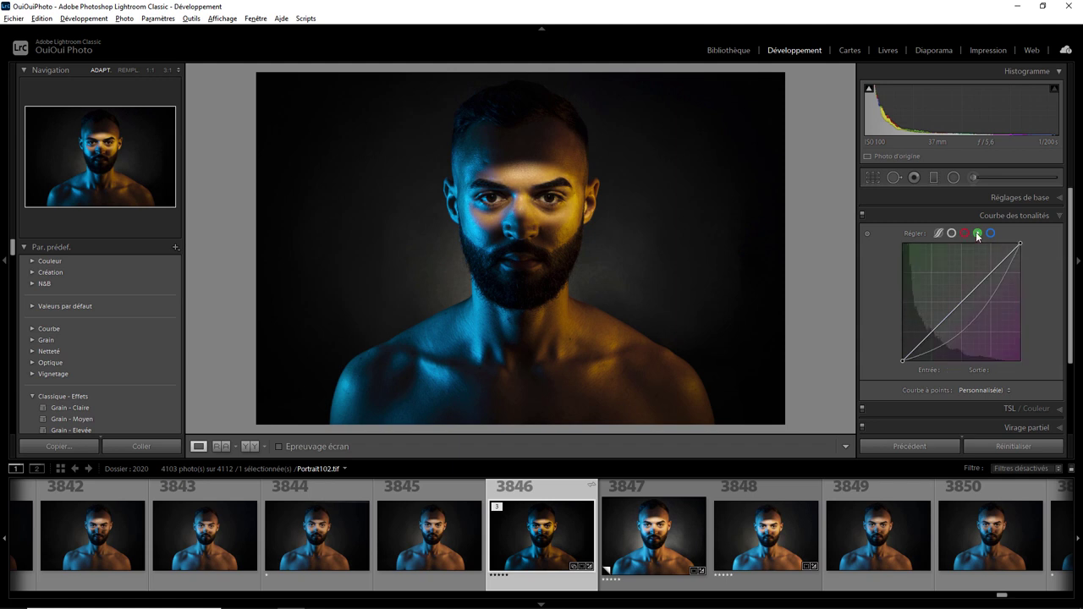
{"action": "left_click", "coordinate": [991, 235]}
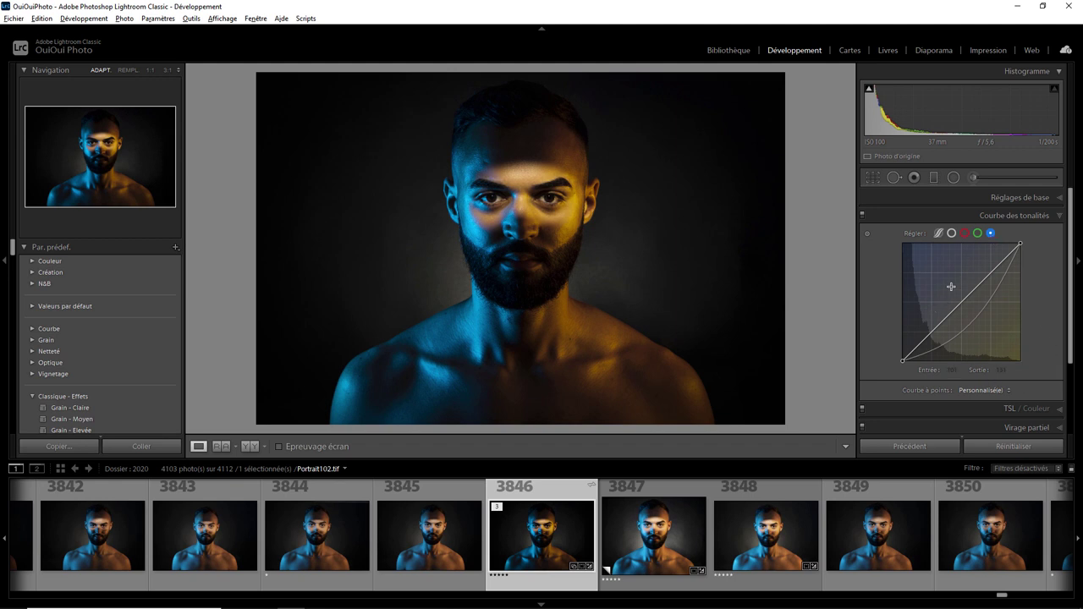
{"action": "left_click", "coordinate": [952, 233]}
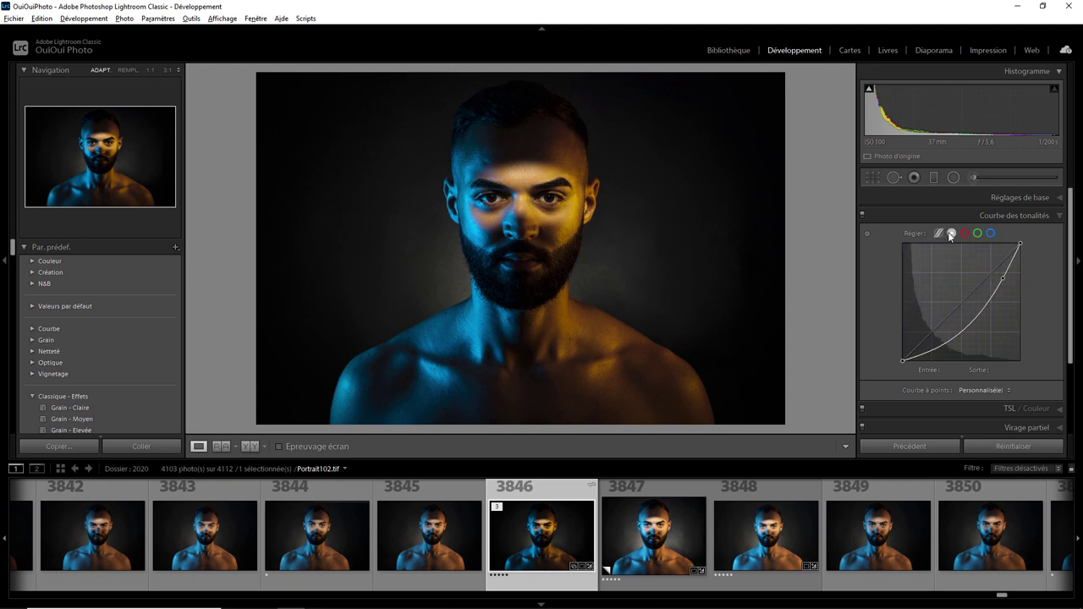
{"action": "right_click", "coordinate": [999, 290]}
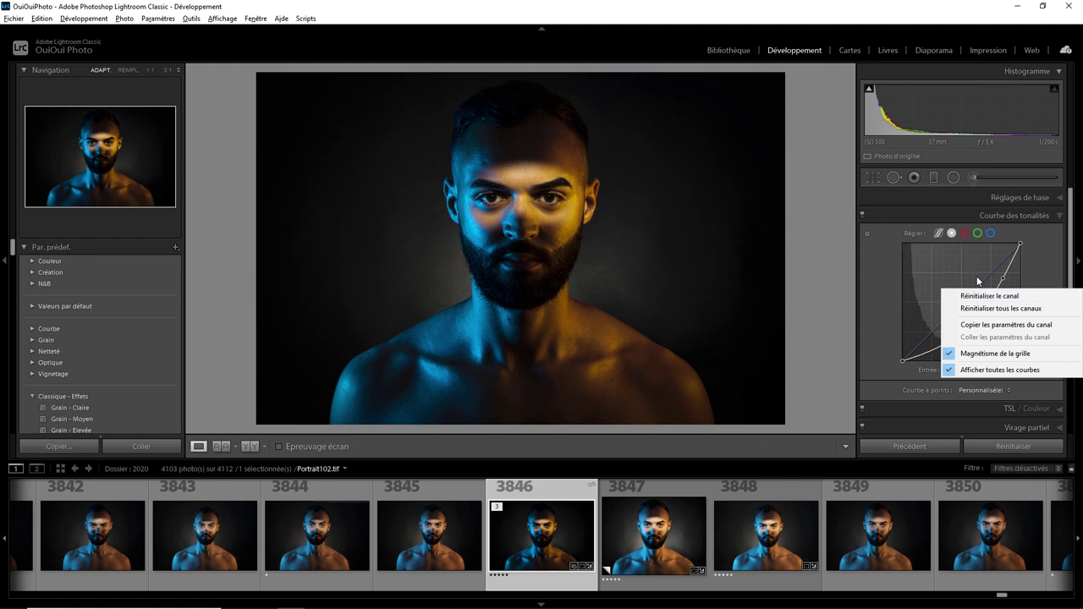
Arch the red channel curve to tint the portrait red, then copy the red channel settings
{"action": "left_click", "coordinate": [966, 234]}
{"action": "left_click_drag", "start_coordinate": [970, 292], "coordinate": [948, 286]}
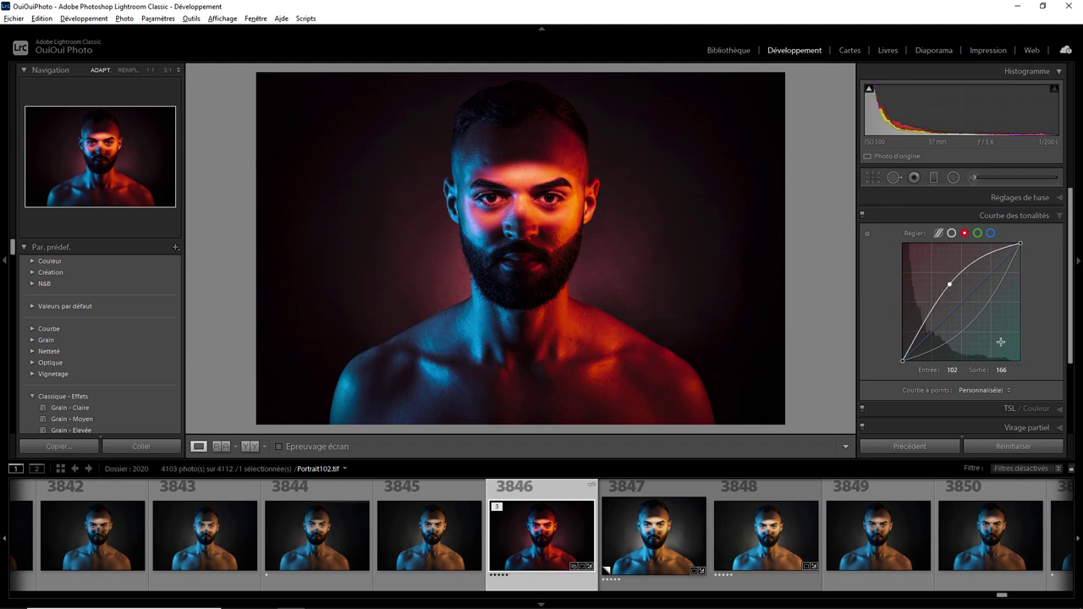
{"action": "mouse_move", "coordinate": [950, 284]}
{"action": "left_mouse_down"}
{"action": "mouse_move", "coordinate": [1000, 325]}
{"action": "mouse_move", "coordinate": [1010, 348]}
{"action": "mouse_move", "coordinate": [991, 314]}
{"action": "mouse_move", "coordinate": [941, 281]}
{"action": "mouse_move", "coordinate": [944, 291]}
{"action": "left_mouse_up"}
{"action": "right_click", "coordinate": [944, 291]}
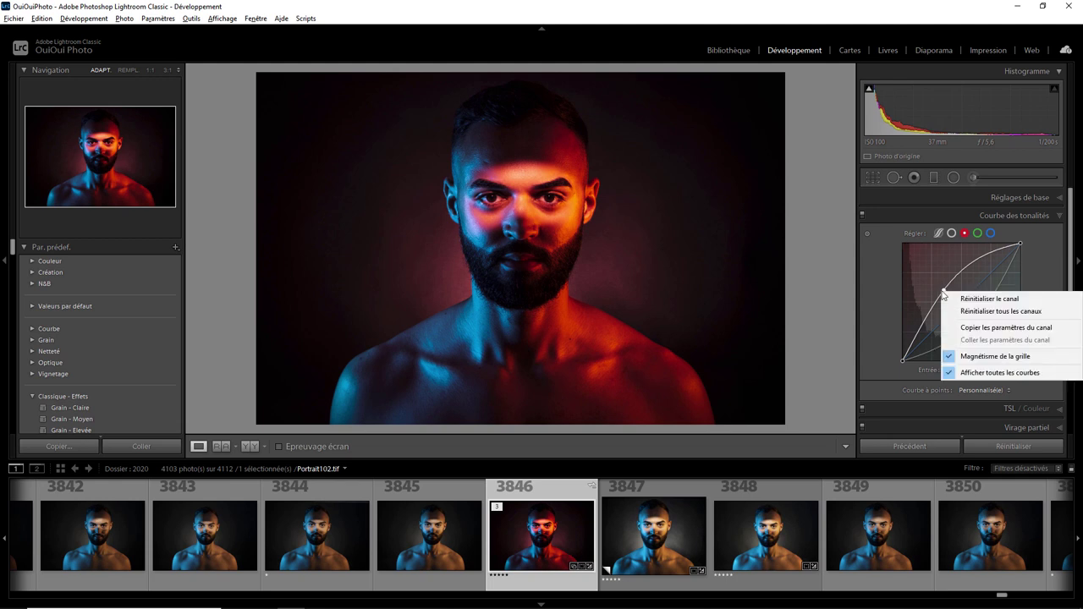
{"action": "left_click", "coordinate": [987, 329]}
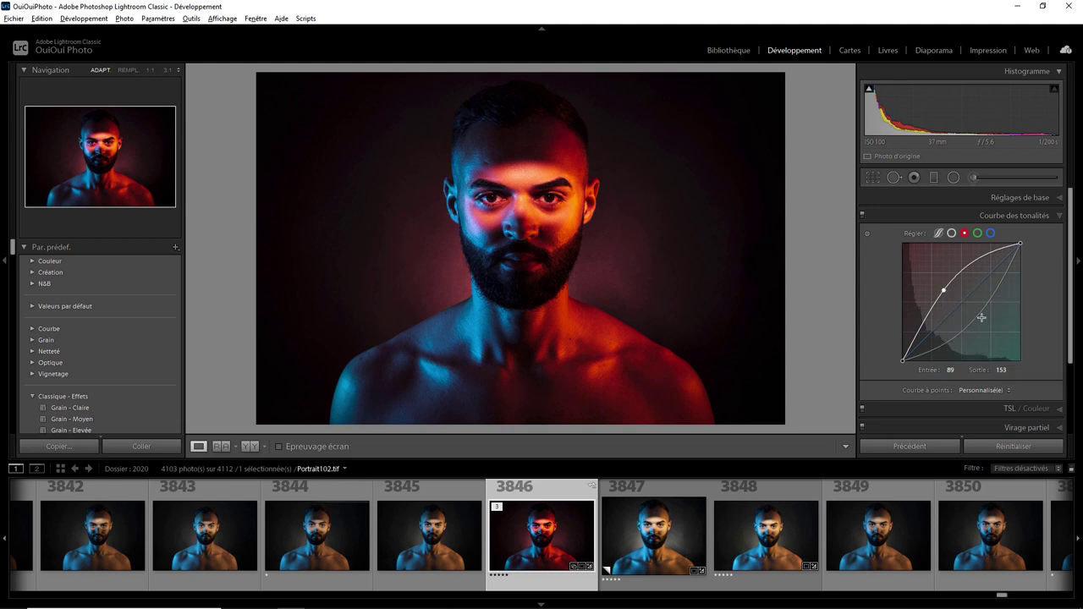
Paste the red curve onto the green channel and pull it down for a red-and-blue look
{"action": "left_click", "coordinate": [979, 233]}
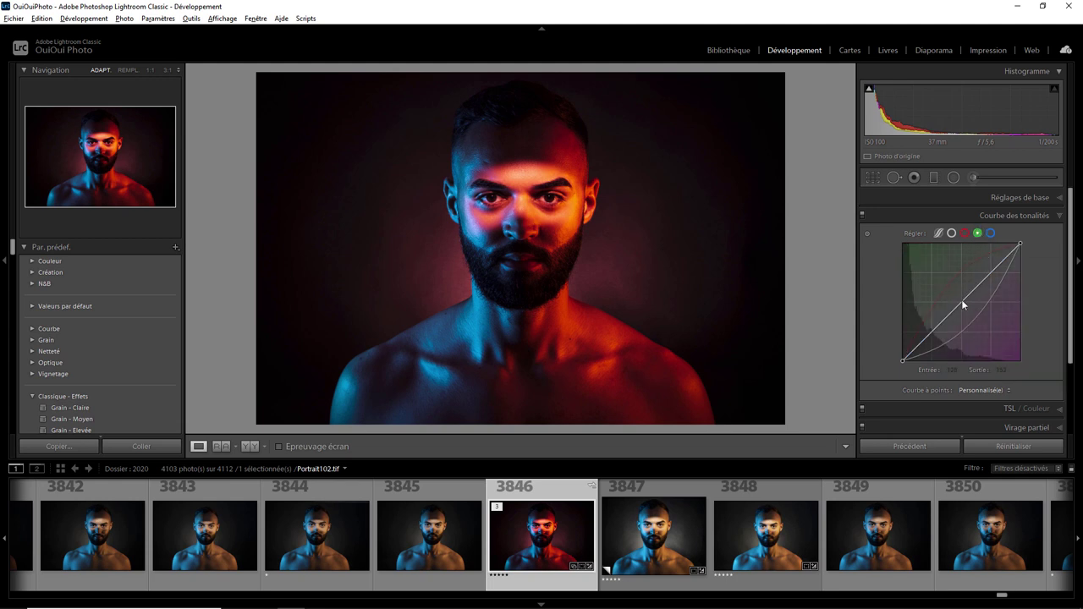
{"action": "right_click", "coordinate": [963, 305]}
{"action": "left_click", "coordinate": [991, 343]}
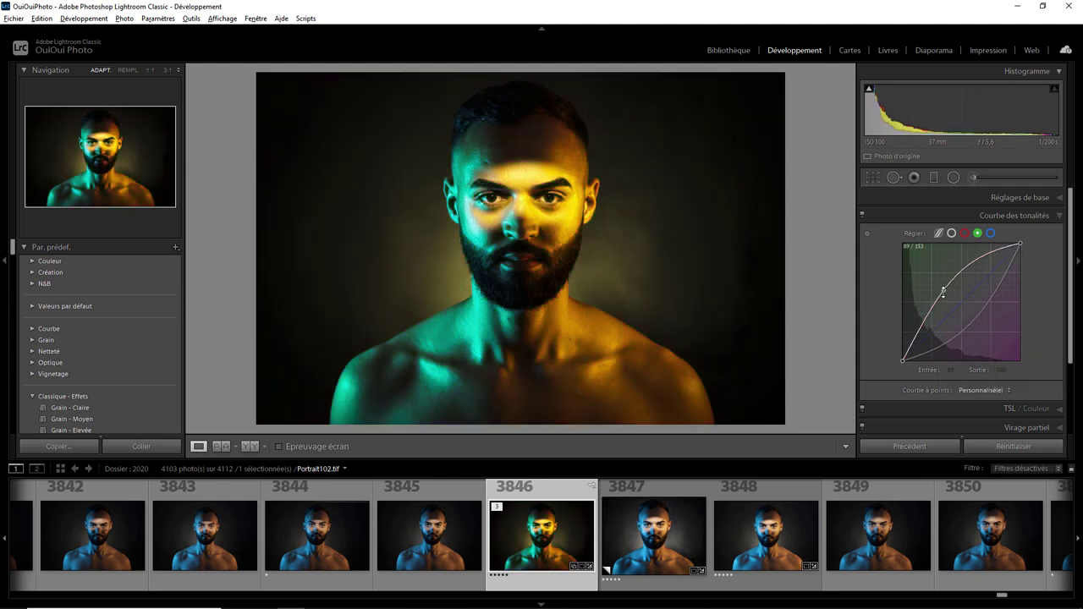
{"action": "left_click_drag", "start_coordinate": [944, 292], "coordinate": [973, 313]}
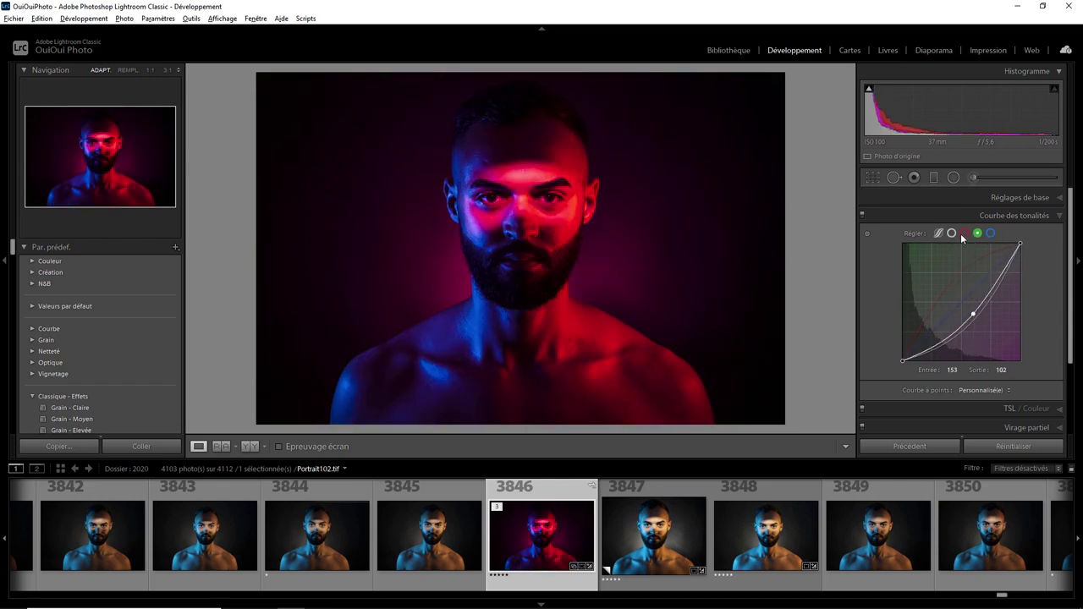
{"action": "left_click", "coordinate": [1058, 217]}
Expand the HSL / Couleur panel and show hue, saturation and luminance sliders together
{"action": "left_click", "coordinate": [1059, 235]}
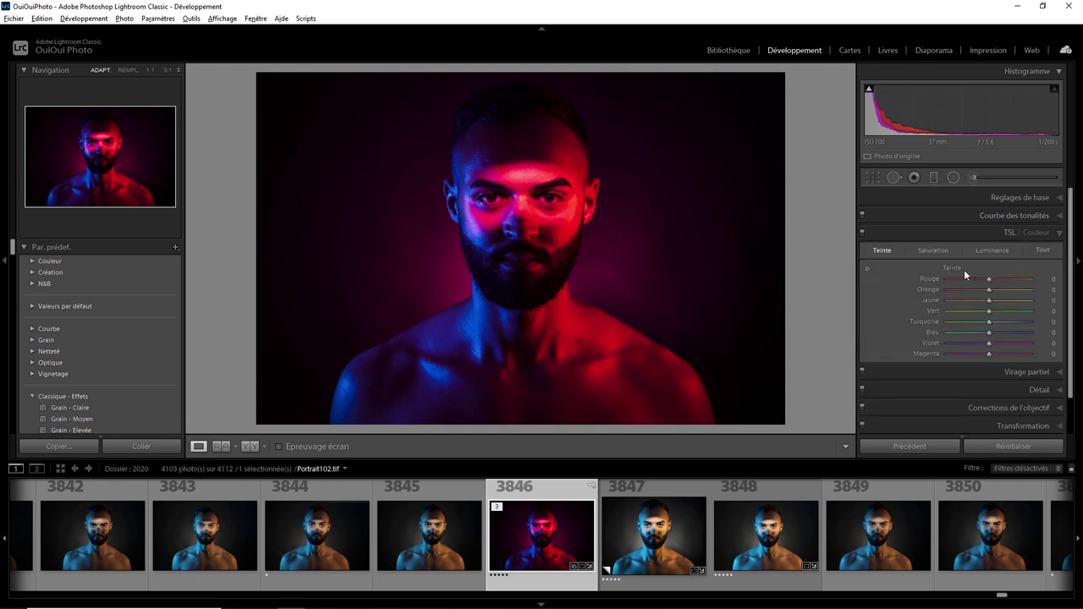
{"action": "left_click", "coordinate": [1040, 251]}
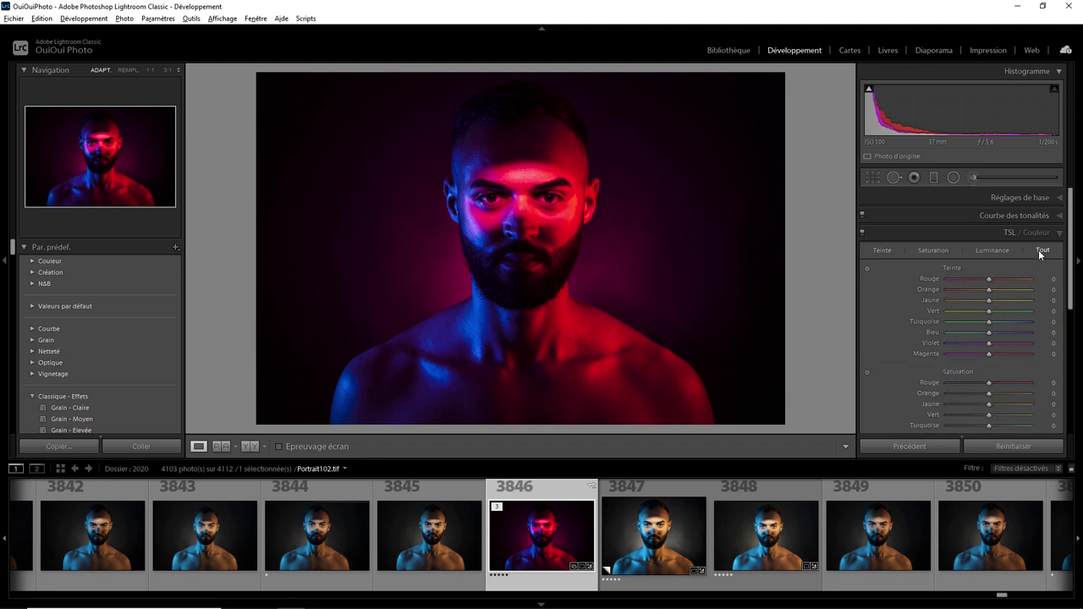
{"action": "mouse_move", "coordinate": [1067, 264]}
{"action": "left_mouse_down"}
{"action": "mouse_move", "coordinate": [1061, 346]}
{"action": "mouse_move", "coordinate": [1066, 262]}
{"action": "left_mouse_up"}
{"action": "left_click", "coordinate": [1034, 233]}
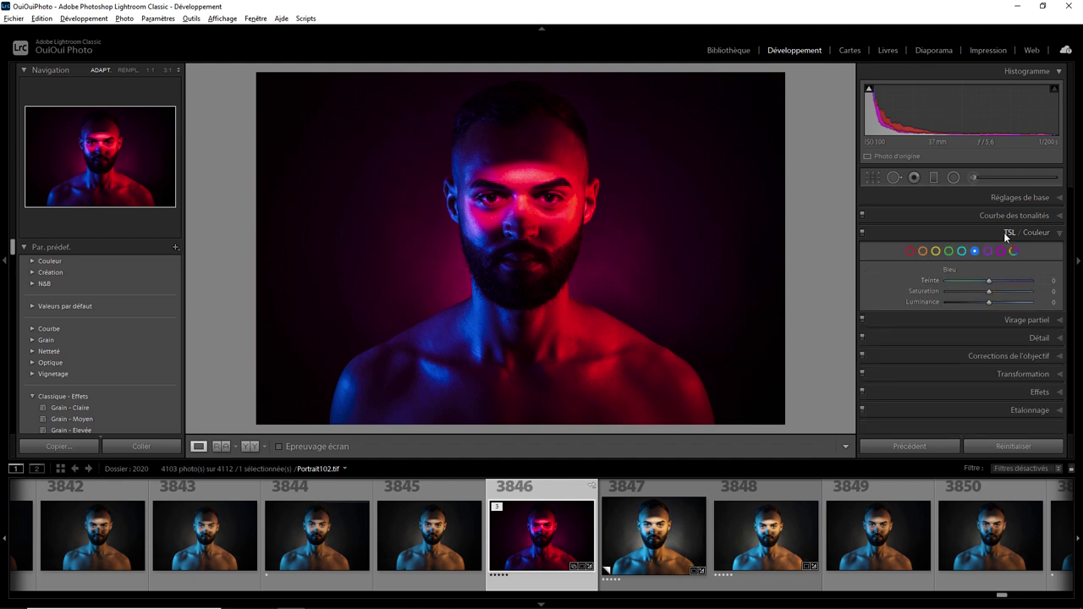
{"action": "left_click", "coordinate": [1009, 232]}
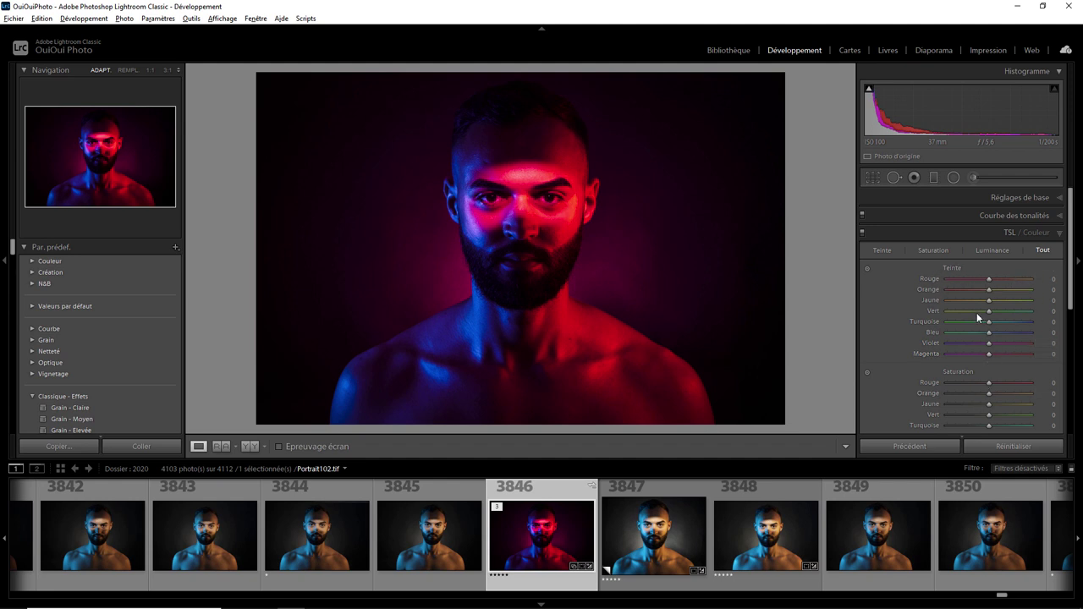
In the colour picker view, inspect yellow, red, blue and purple, then show all colours' sliders
{"action": "left_click", "coordinate": [1042, 236]}
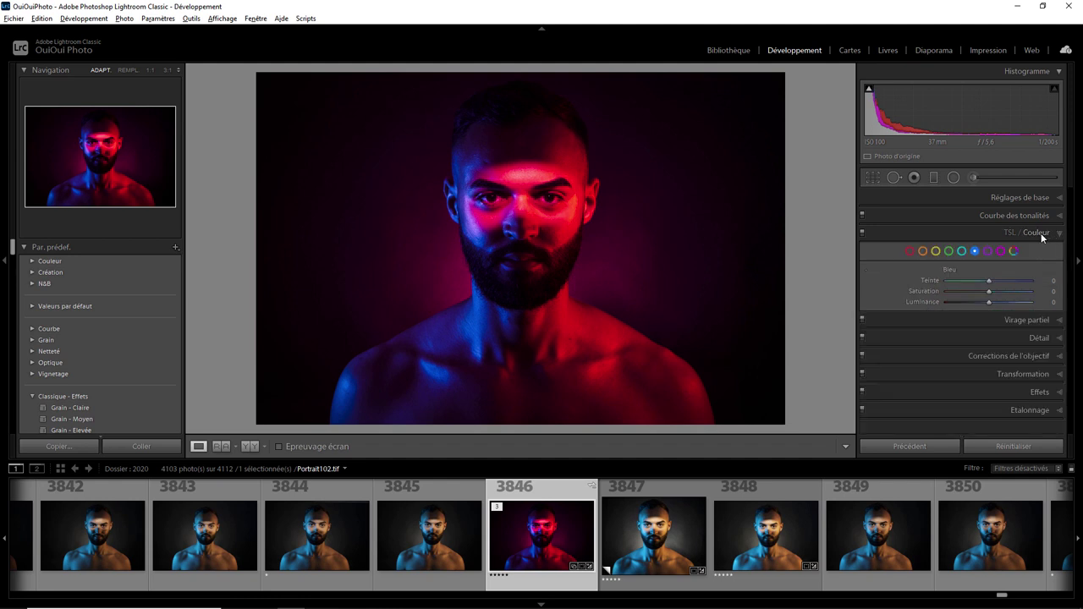
{"action": "left_click", "coordinate": [936, 252]}
{"action": "left_click", "coordinate": [911, 253]}
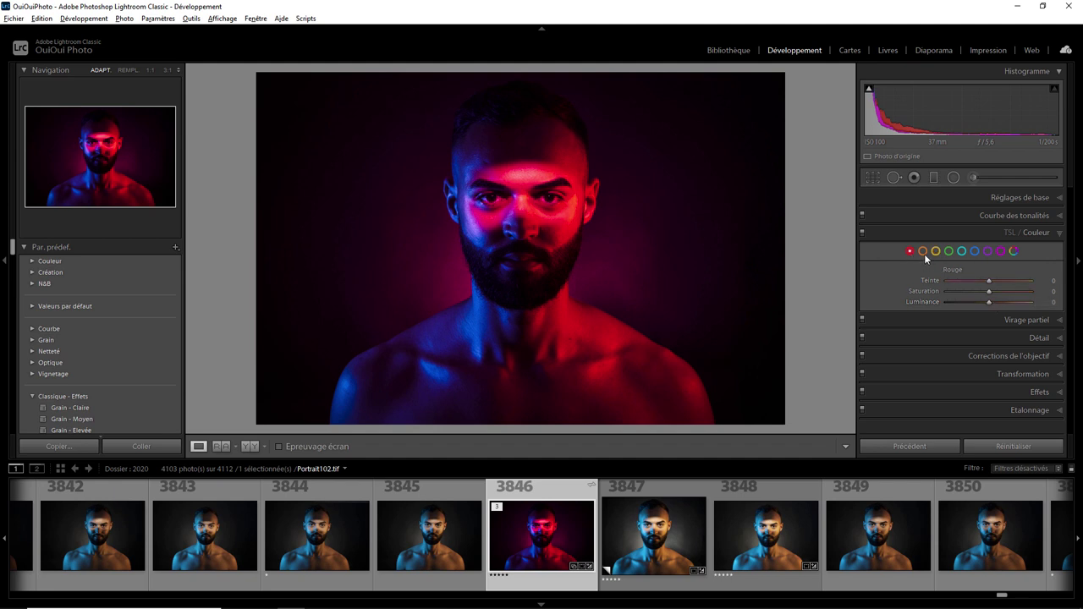
{"action": "left_click", "coordinate": [975, 251]}
{"action": "left_click", "coordinate": [988, 252]}
{"action": "left_click", "coordinate": [1013, 251]}
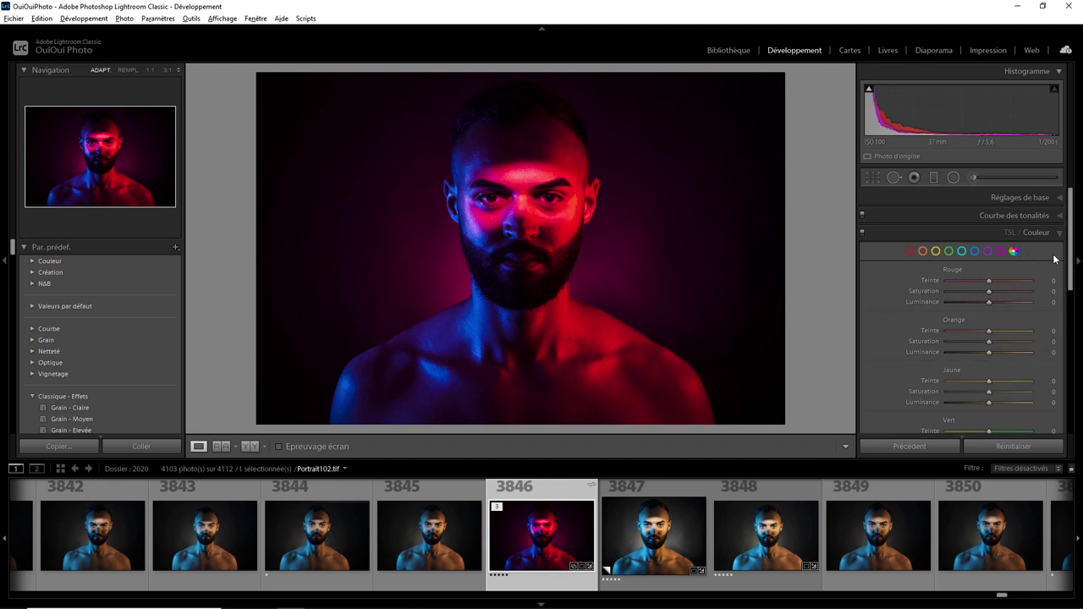
{"action": "mouse_move", "coordinate": [1069, 258]}
{"action": "left_mouse_down"}
{"action": "mouse_move", "coordinate": [1075, 382]}
{"action": "mouse_move", "coordinate": [1070, 203]}
{"action": "left_mouse_up"}
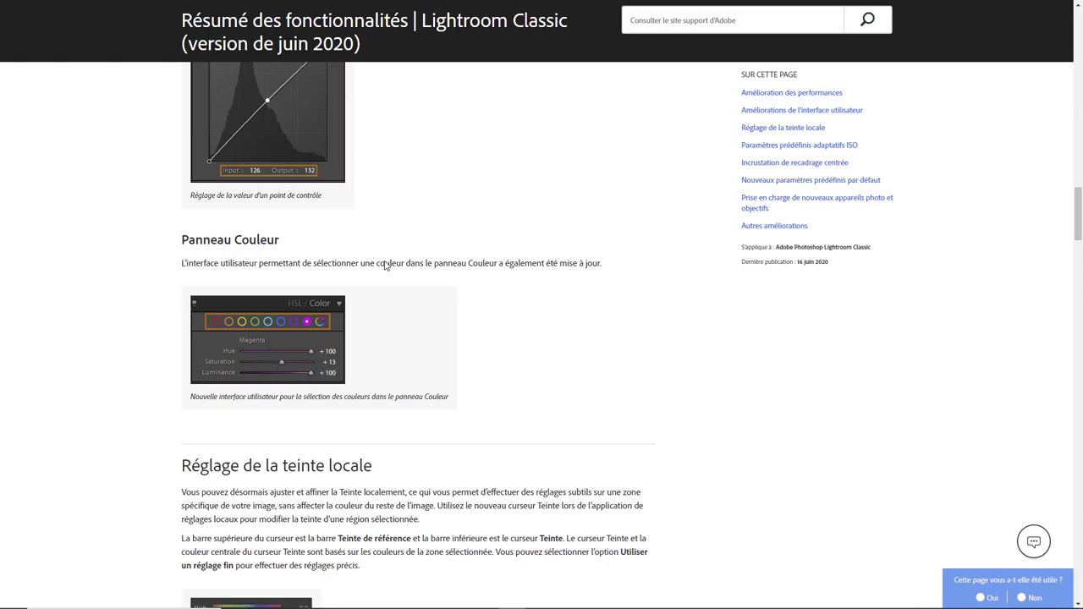
Scroll the help page through the local hue, adaptive ISO preset and centred crop overlay notes
{"action": "scroll", "coordinate": [383, 263], "scroll_direction": "down", "scroll_amount": 2}
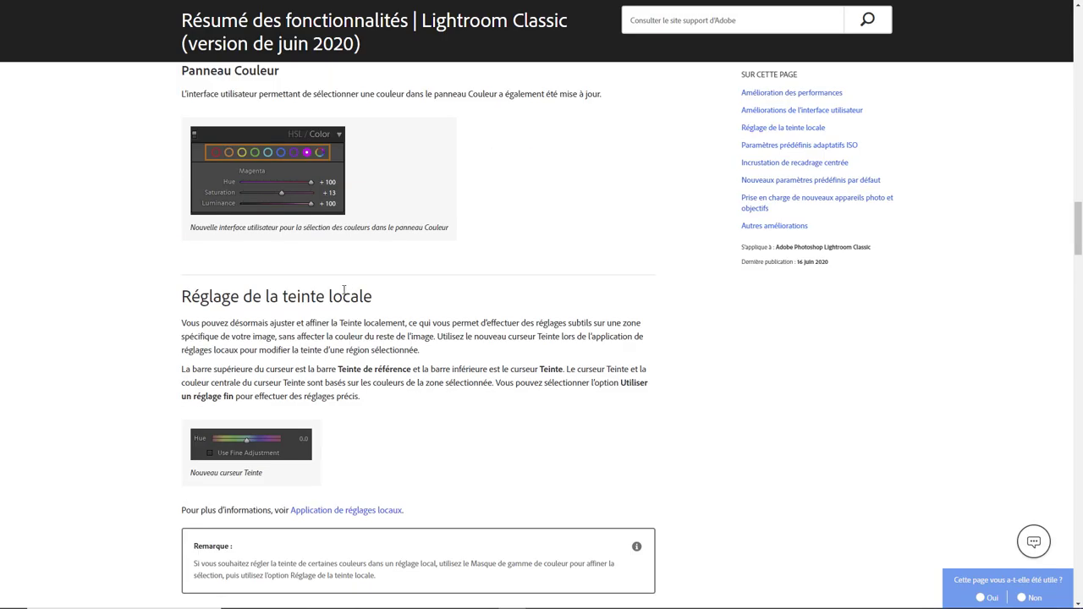
{"action": "scroll", "coordinate": [367, 298], "scroll_direction": "down", "scroll_amount": 2}
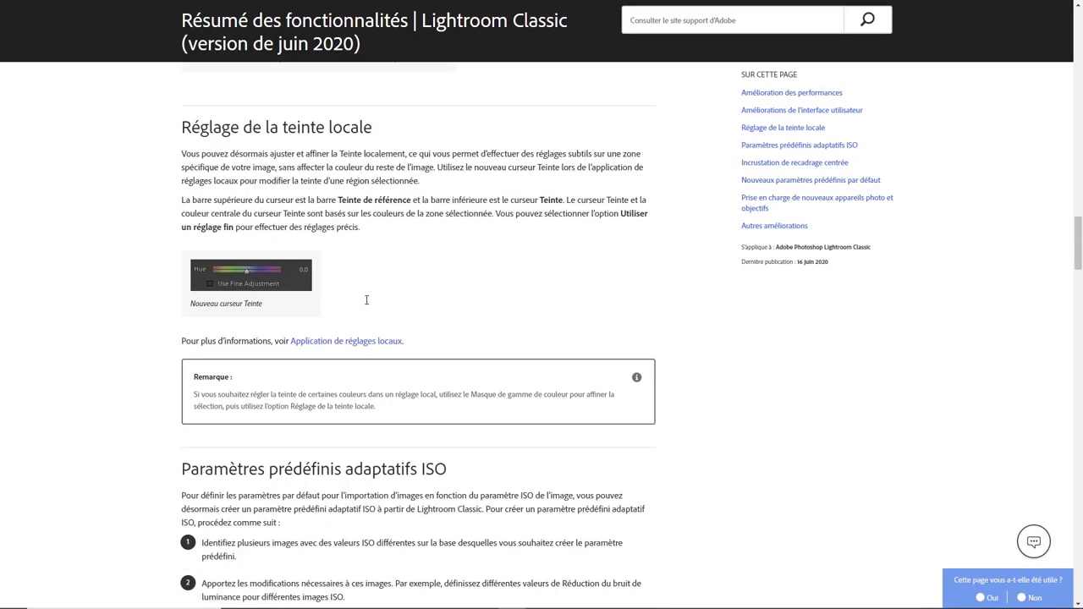
{"action": "scroll", "coordinate": [367, 300], "scroll_direction": "down", "scroll_amount": 2}
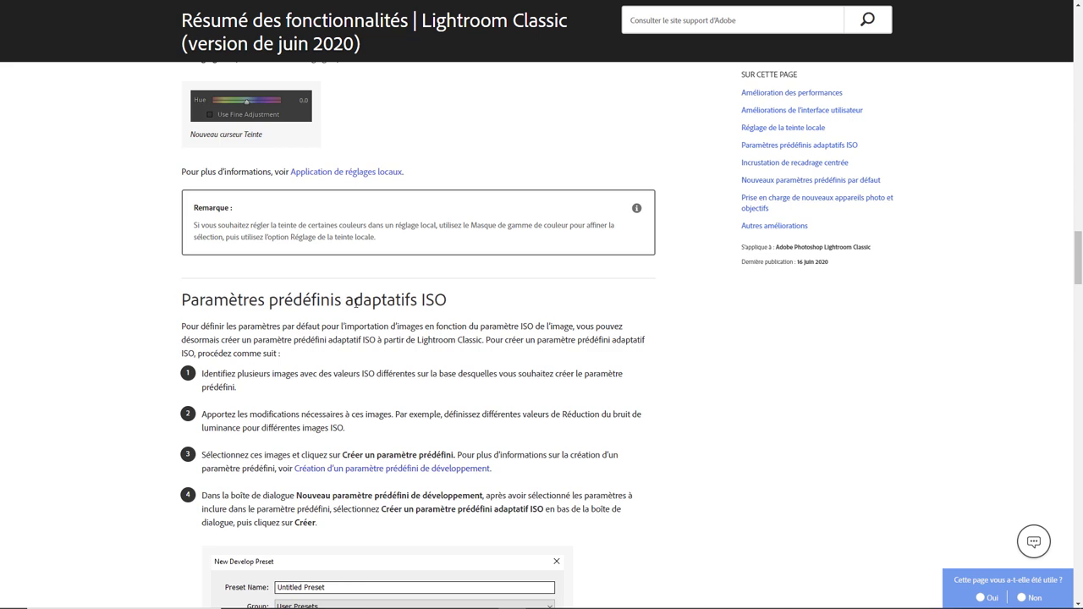
{"action": "scroll", "coordinate": [355, 303], "scroll_direction": "down", "scroll_amount": 2}
{"action": "scroll", "coordinate": [355, 303], "scroll_direction": "down", "scroll_amount": 4}
{"action": "scroll", "coordinate": [355, 303], "scroll_direction": "down", "scroll_amount": 3}
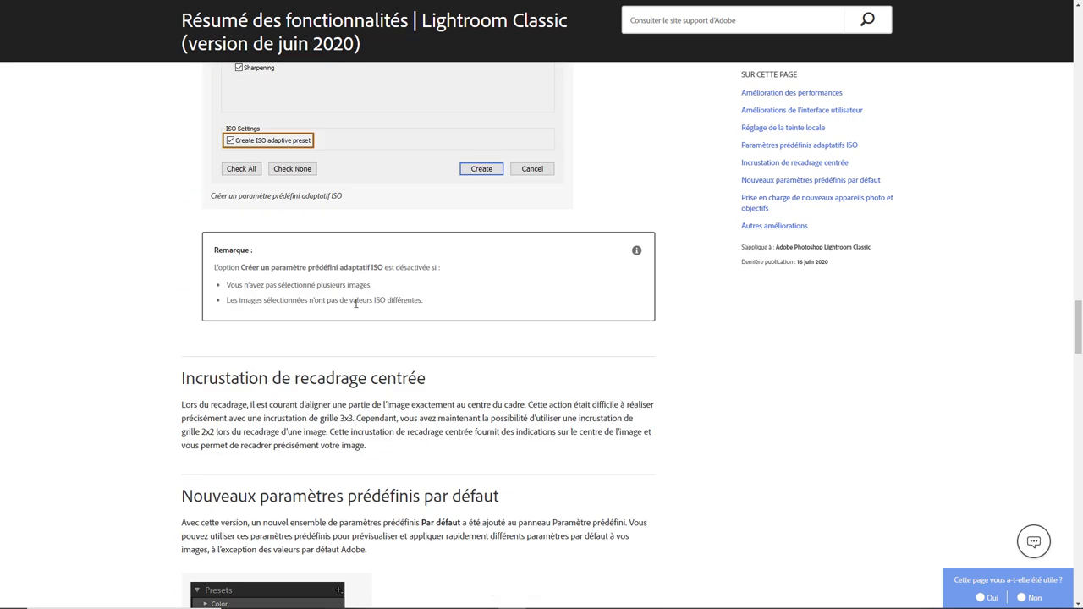
{"action": "scroll", "coordinate": [355, 303], "scroll_direction": "down", "scroll_amount": 2}
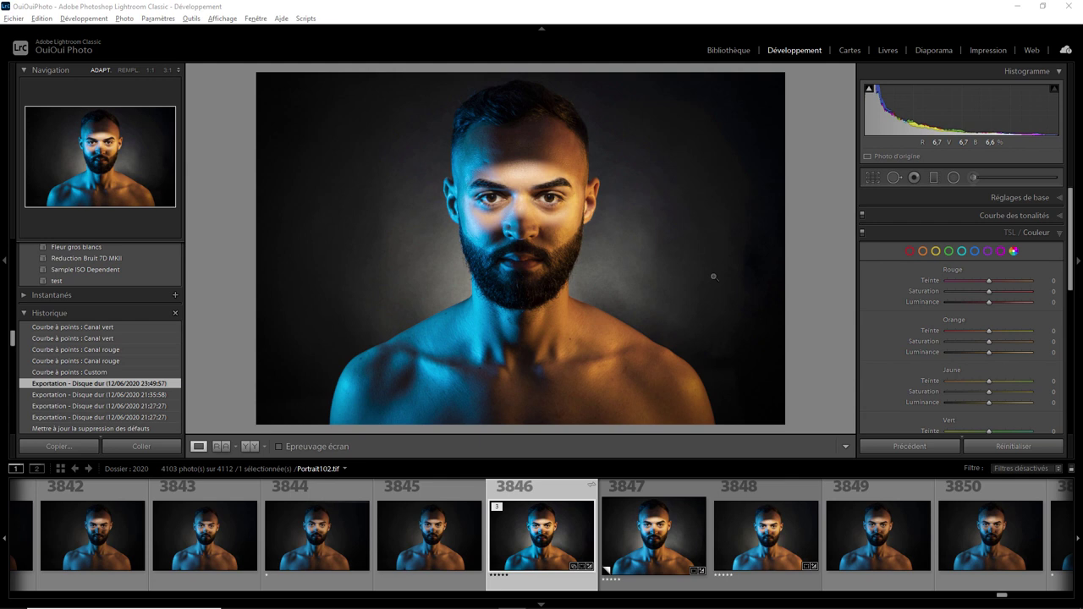
Tighten the crop from the top-right corner and centre the face on the centre-cross overlay
{"action": "left_click", "coordinate": [873, 177]}
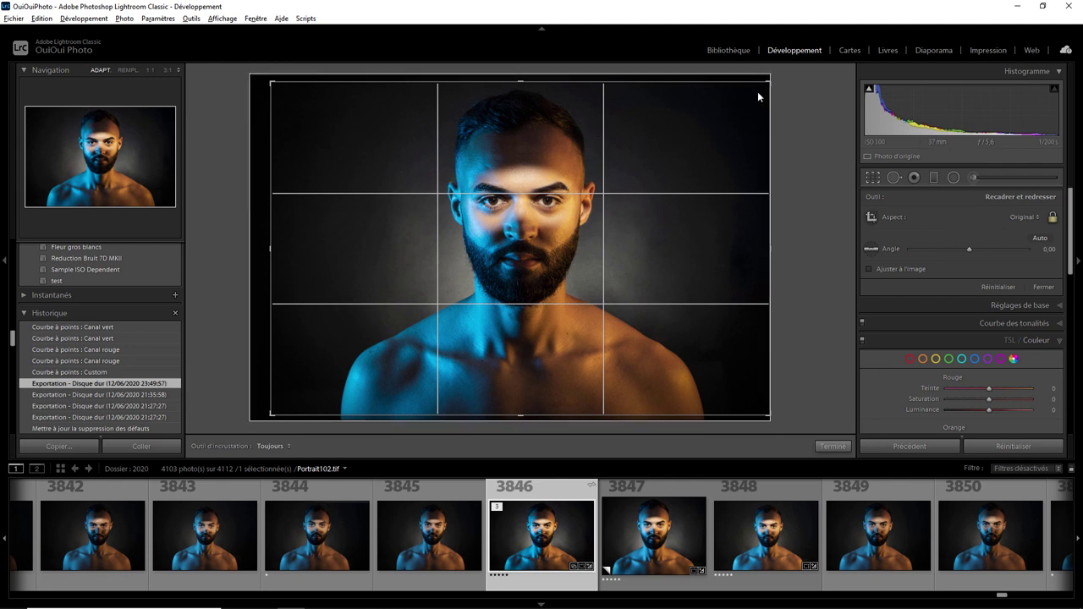
{"action": "left_click_drag", "start_coordinate": [768, 83], "coordinate": [752, 99]}
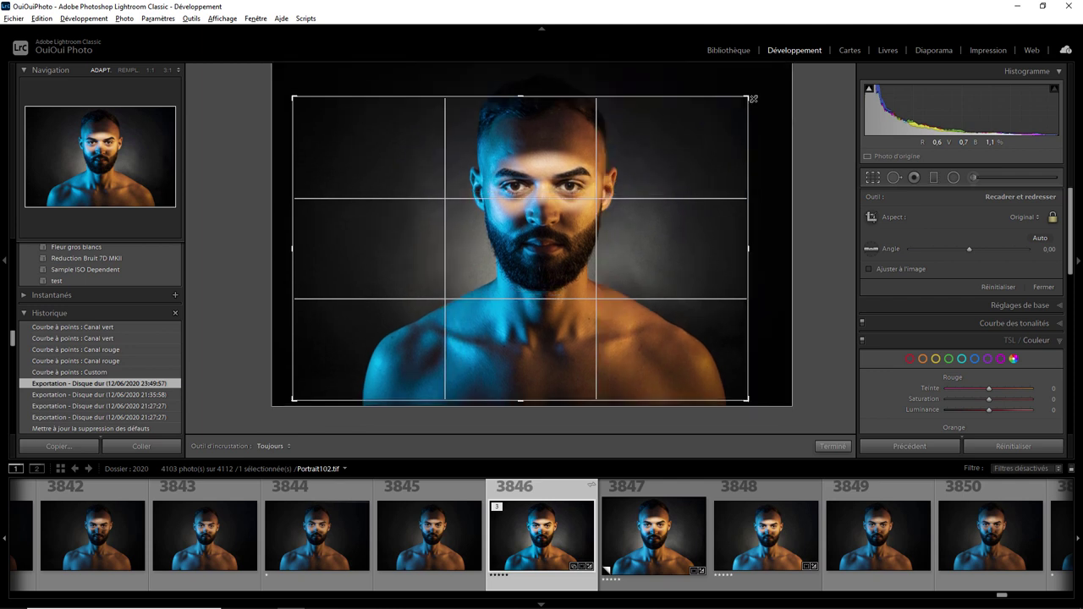
{"action": "left_click_drag", "start_coordinate": [531, 195], "coordinate": [507, 208]}
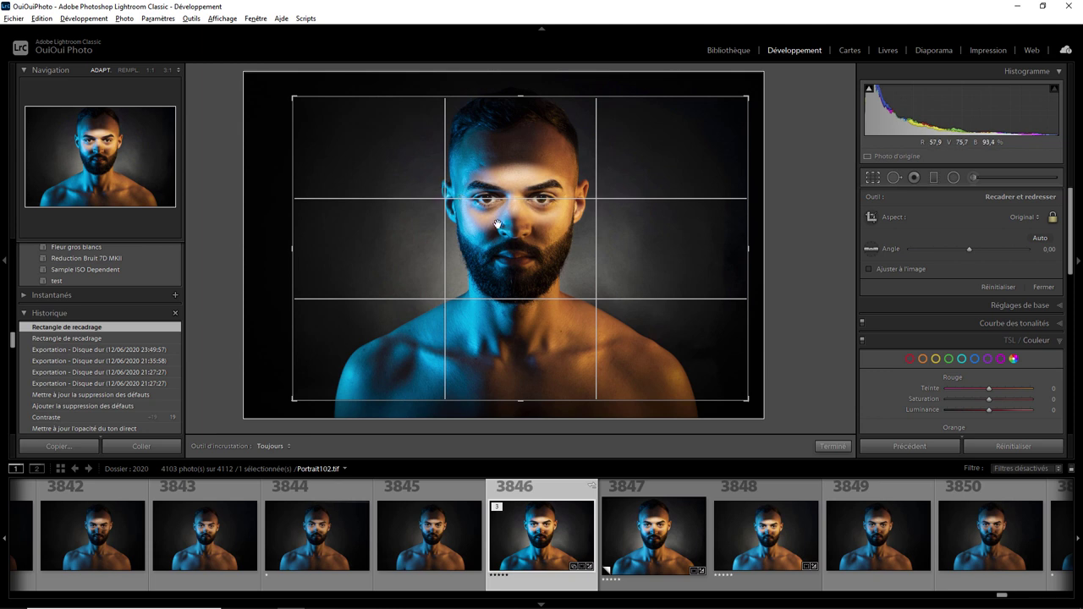
{"action": "key", "text": "o"}
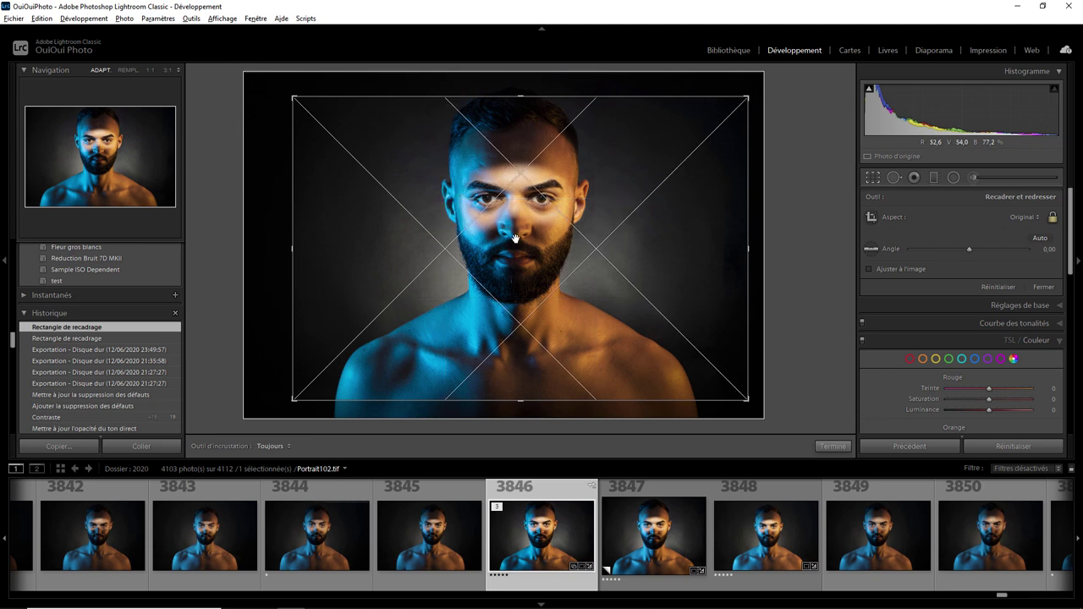
{"action": "key", "text": "o"}
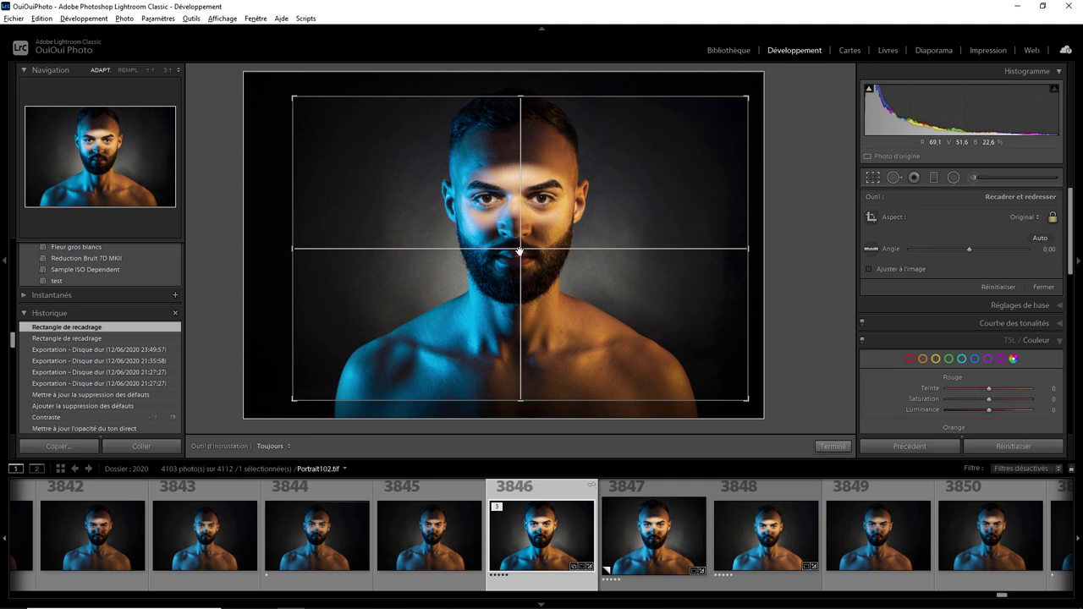
{"action": "left_click_drag", "start_coordinate": [546, 219], "coordinate": [550, 233]}
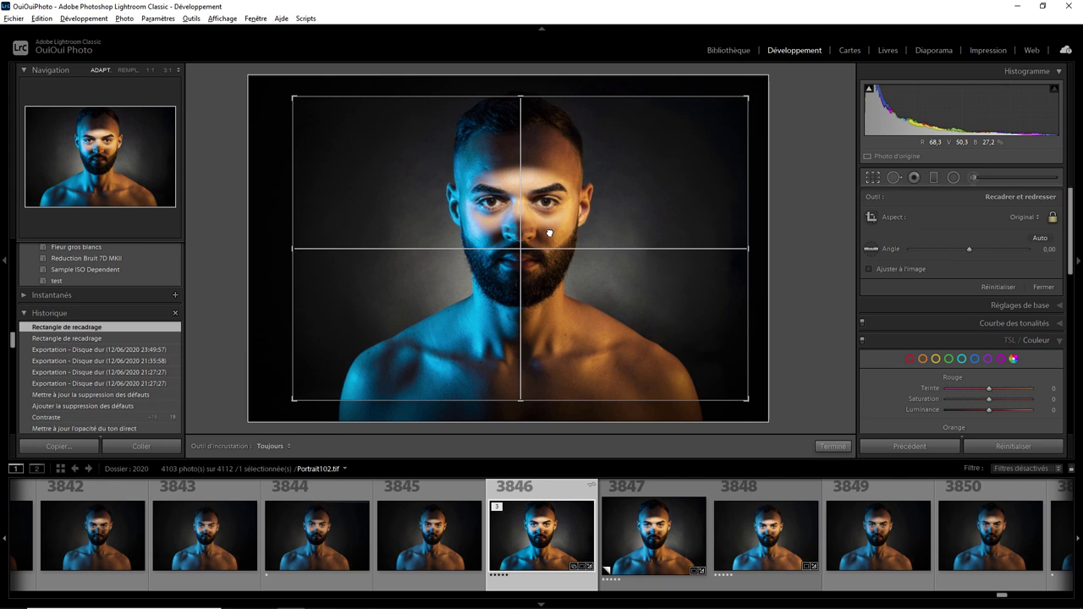
{"action": "left_click_drag", "start_coordinate": [549, 232], "coordinate": [549, 231]}
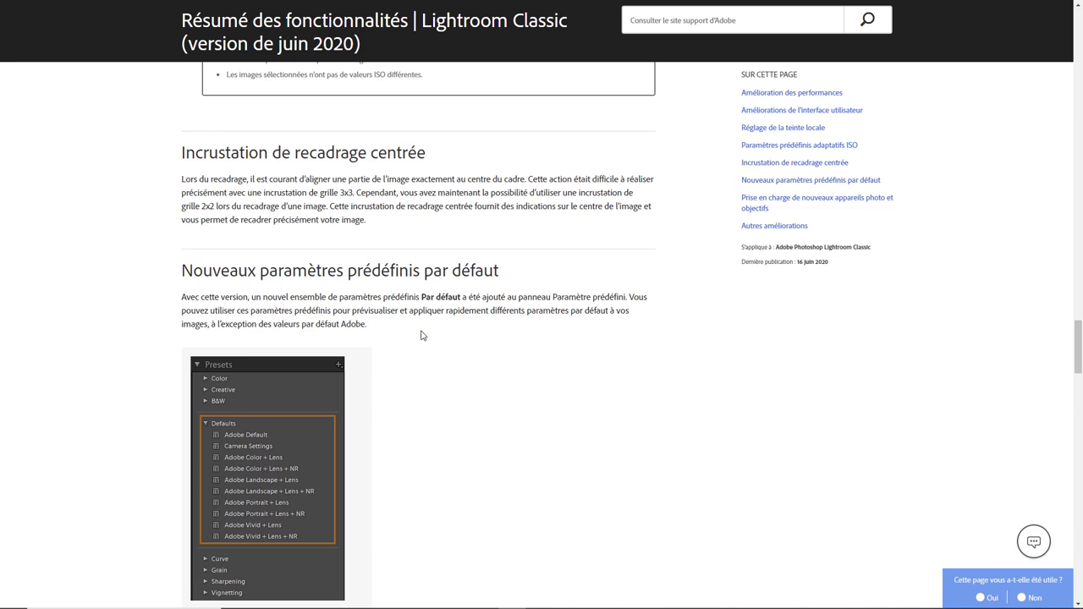
Scroll the help page to the Nouveaux paramètres prédéfinis par défaut section
{"action": "scroll", "coordinate": [422, 336], "scroll_direction": "down", "scroll_amount": 1}
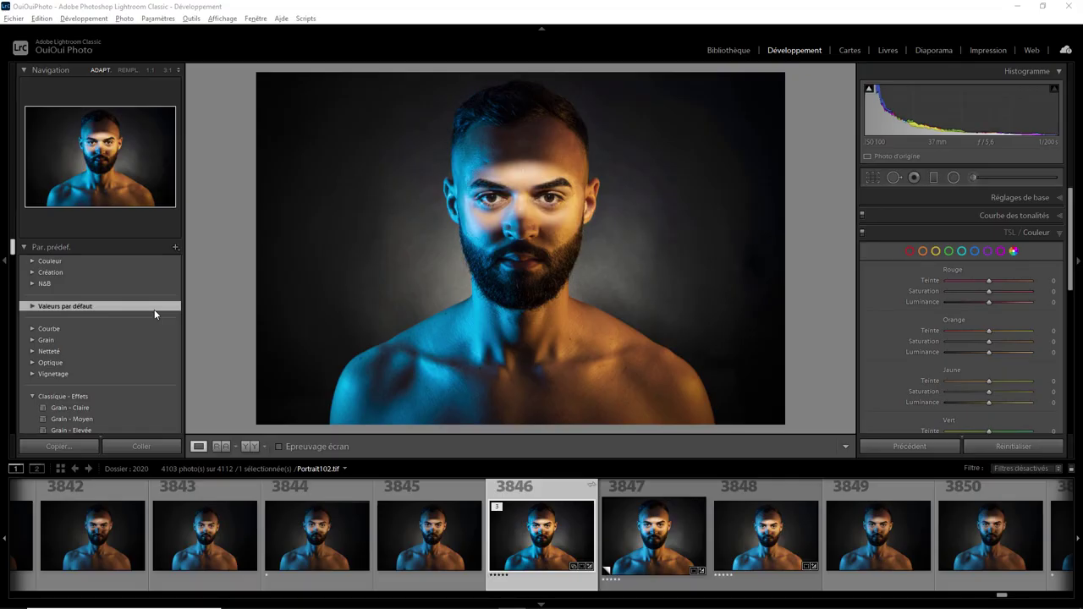
Expand Valeurs par défaut in the Presets panel to show the Valeur par défaut Adobe preset
{"action": "left_click", "coordinate": [33, 306]}
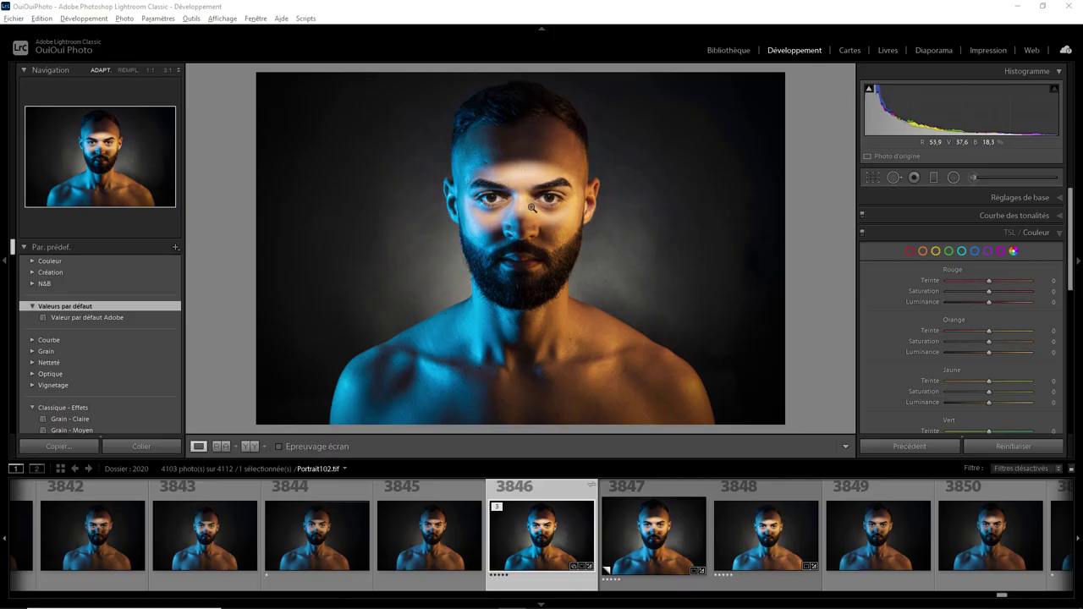
Export the portrait with both the Facebook and HD copy-name presets, opening Exportation par lot
{"action": "right_click", "coordinate": [526, 208]}
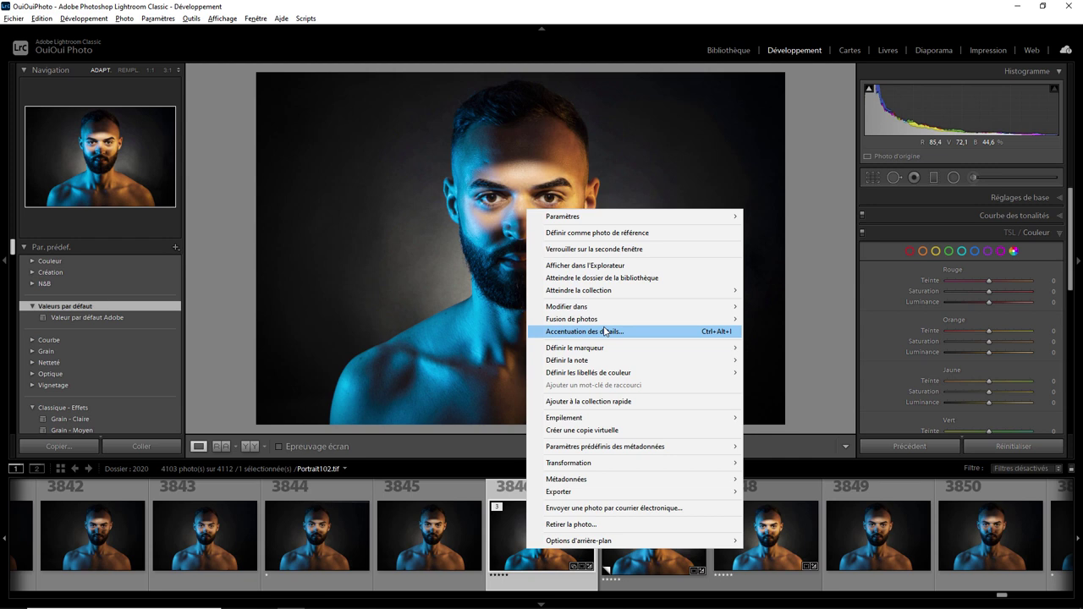
{"action": "right_click", "coordinate": [465, 255]}
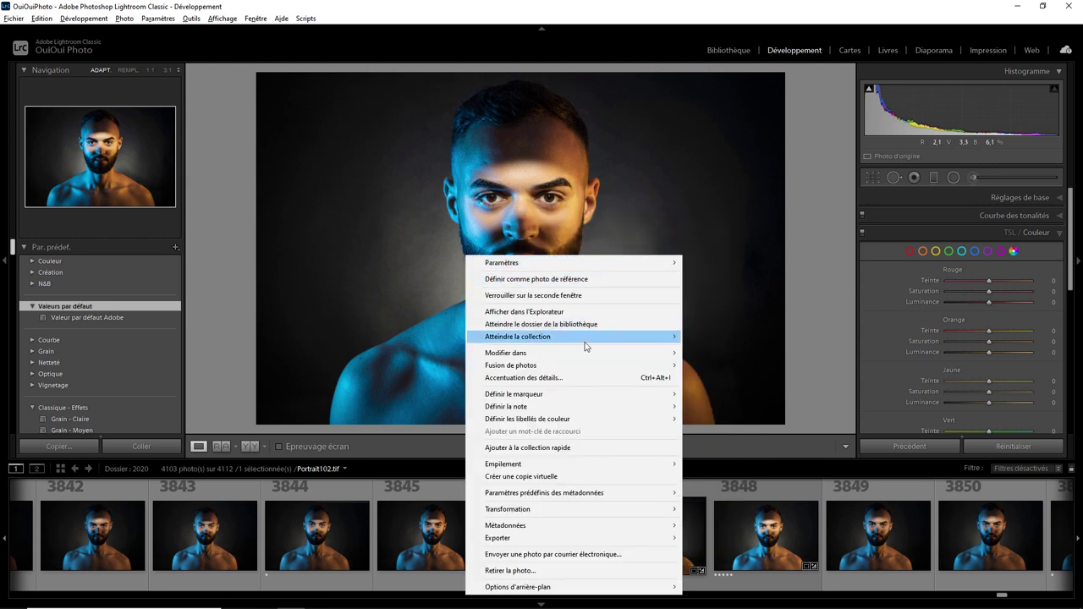
{"action": "mouse_move", "coordinate": [551, 538]}
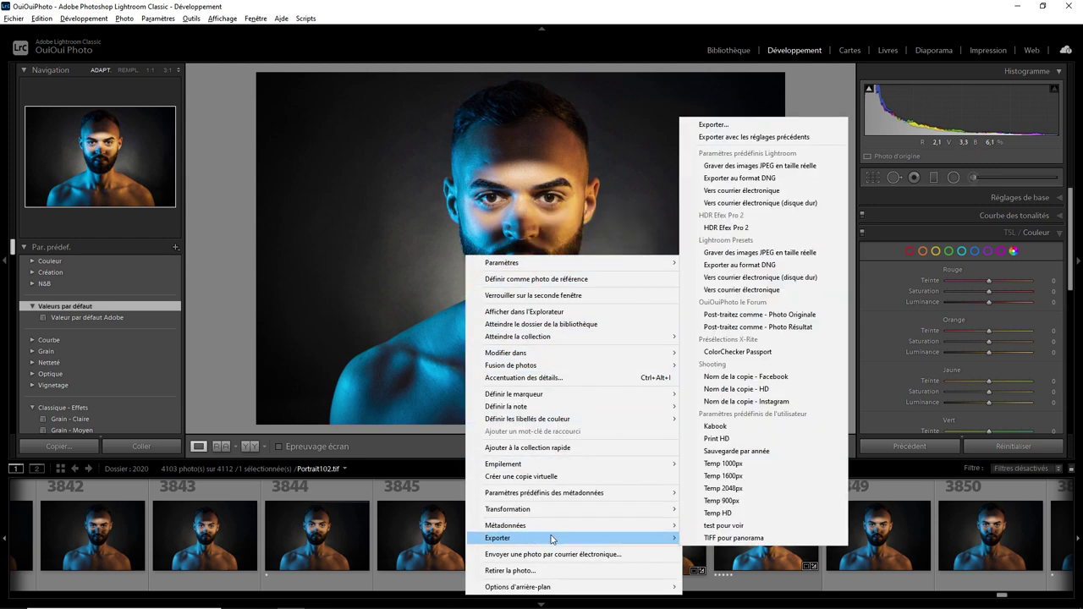
{"action": "left_click", "coordinate": [722, 125]}
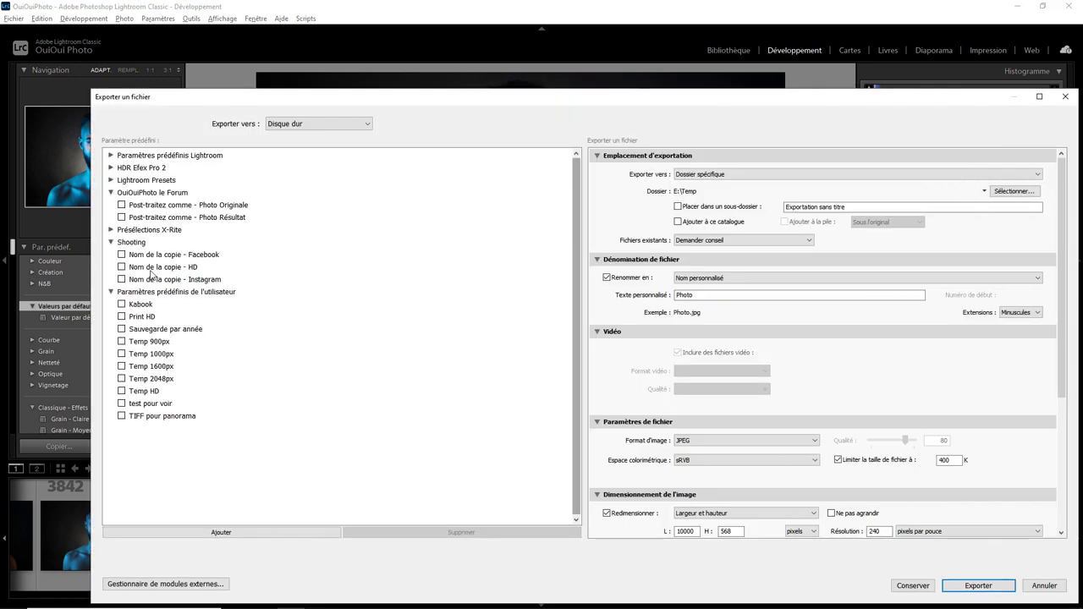
{"action": "left_click", "coordinate": [148, 256]}
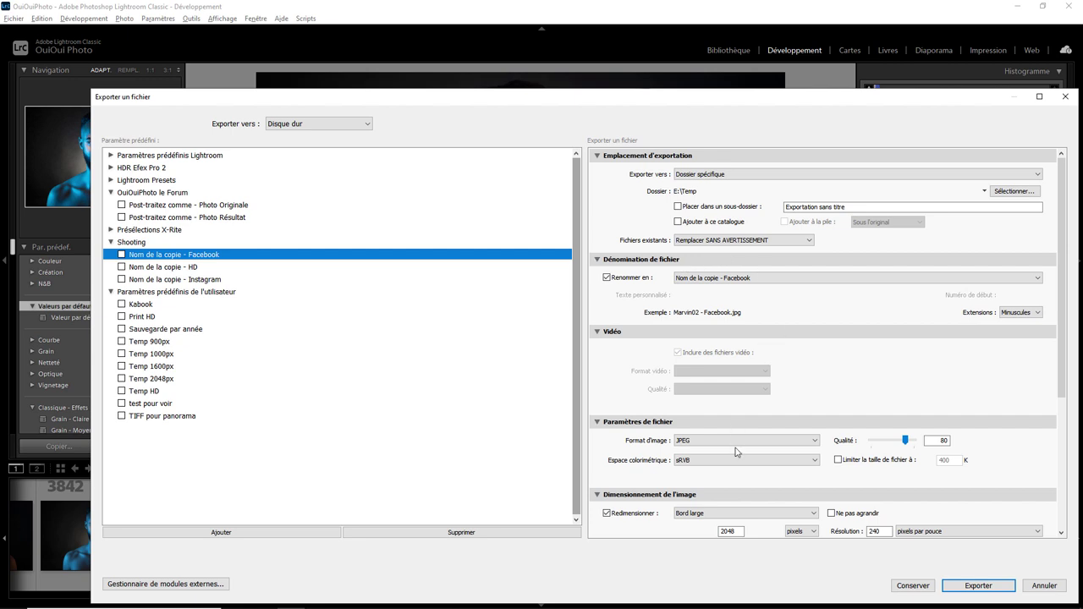
{"action": "left_click", "coordinate": [159, 268]}
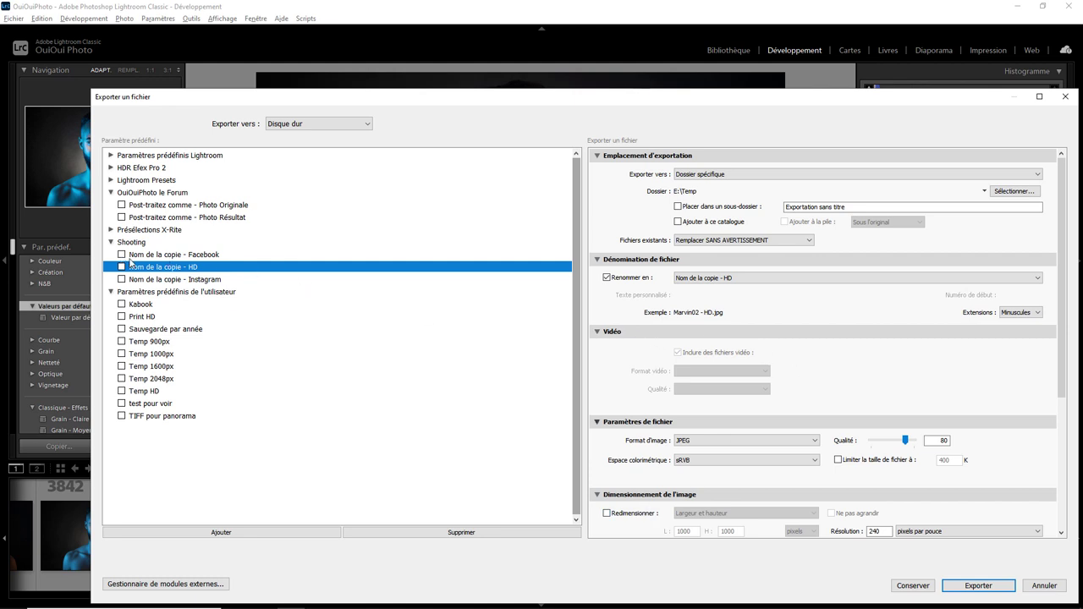
{"action": "left_click", "coordinate": [123, 265]}
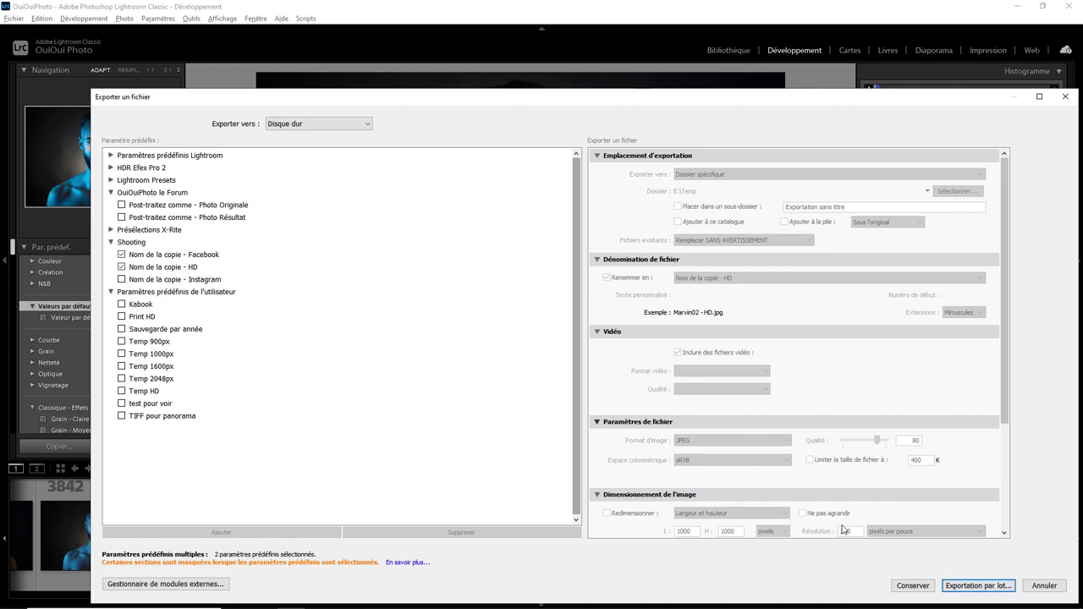
{"action": "left_click", "coordinate": [980, 585]}
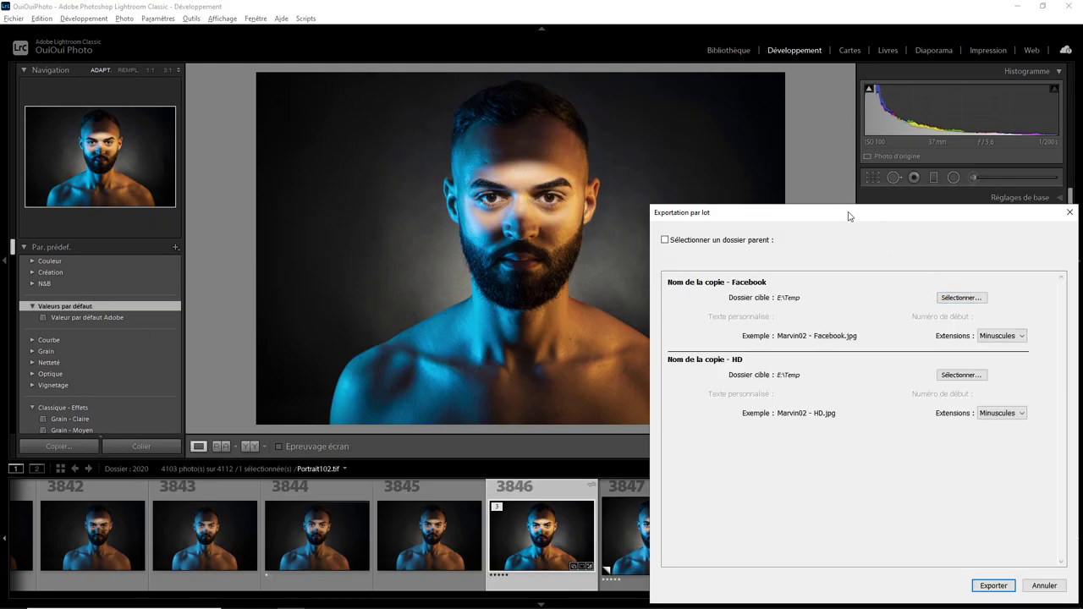
Try the shared parent folder option, then keep separate E:\Temp target folders
{"action": "left_click_drag", "start_coordinate": [850, 216], "coordinate": [519, 142]}
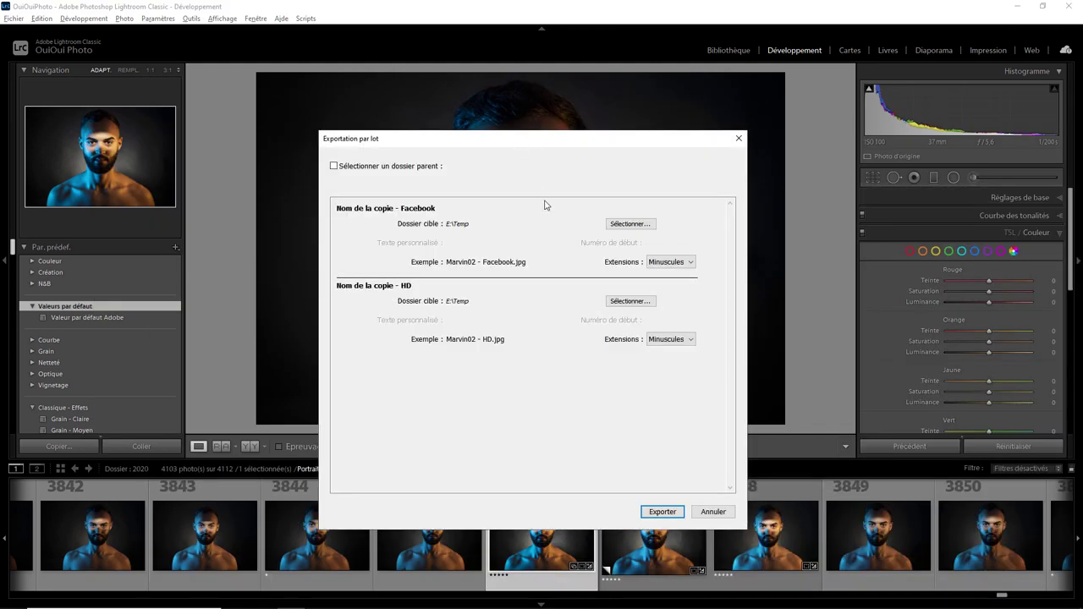
{"action": "left_click", "coordinate": [334, 167]}
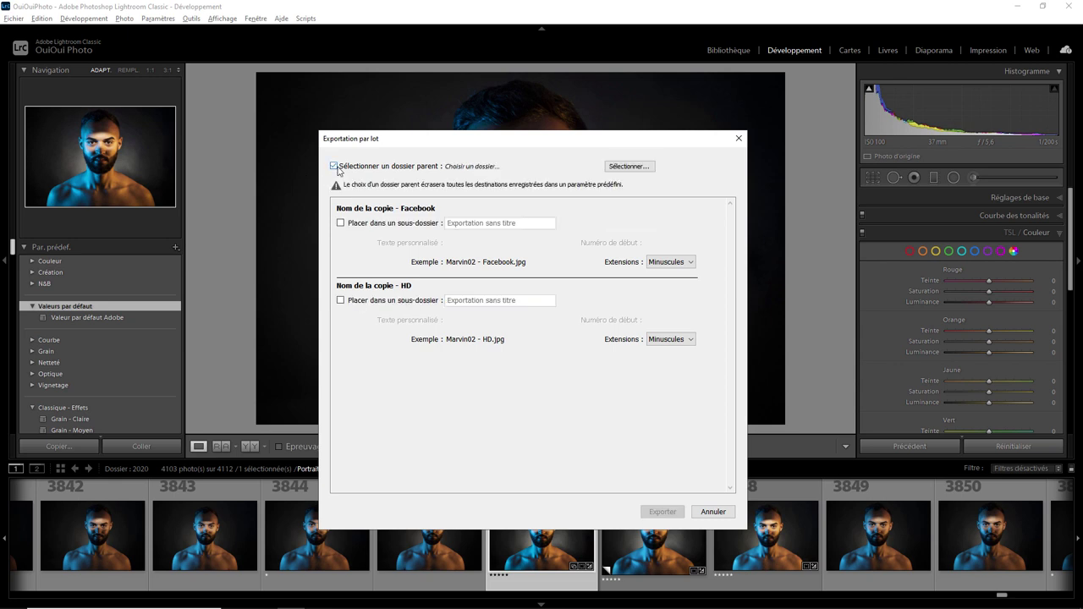
{"action": "left_click", "coordinate": [335, 166]}
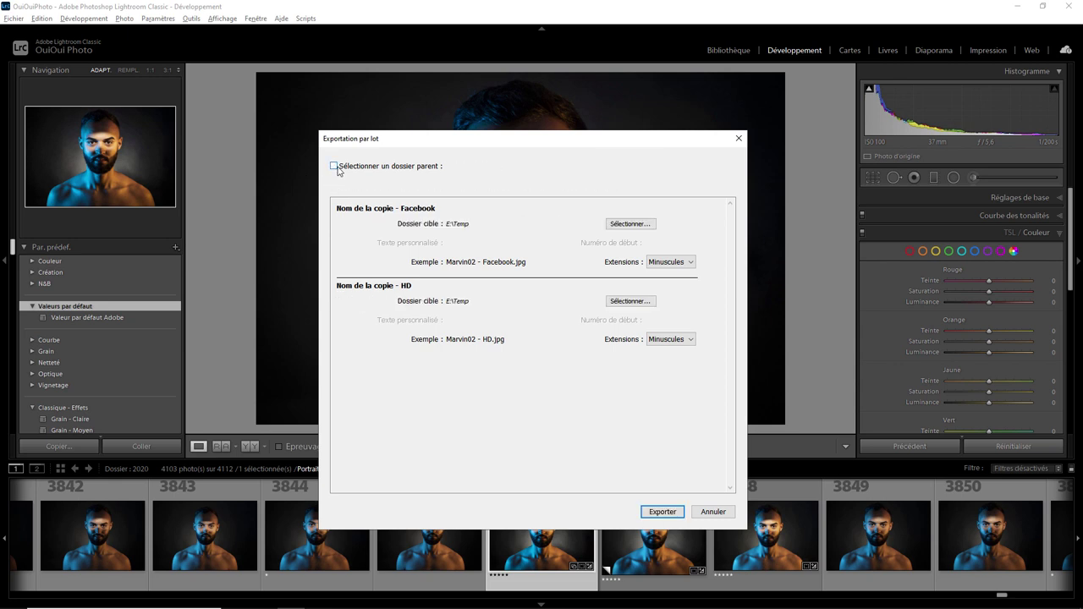
{"action": "left_click", "coordinate": [335, 166]}
{"action": "left_click", "coordinate": [335, 166]}
{"action": "left_click", "coordinate": [335, 167]}
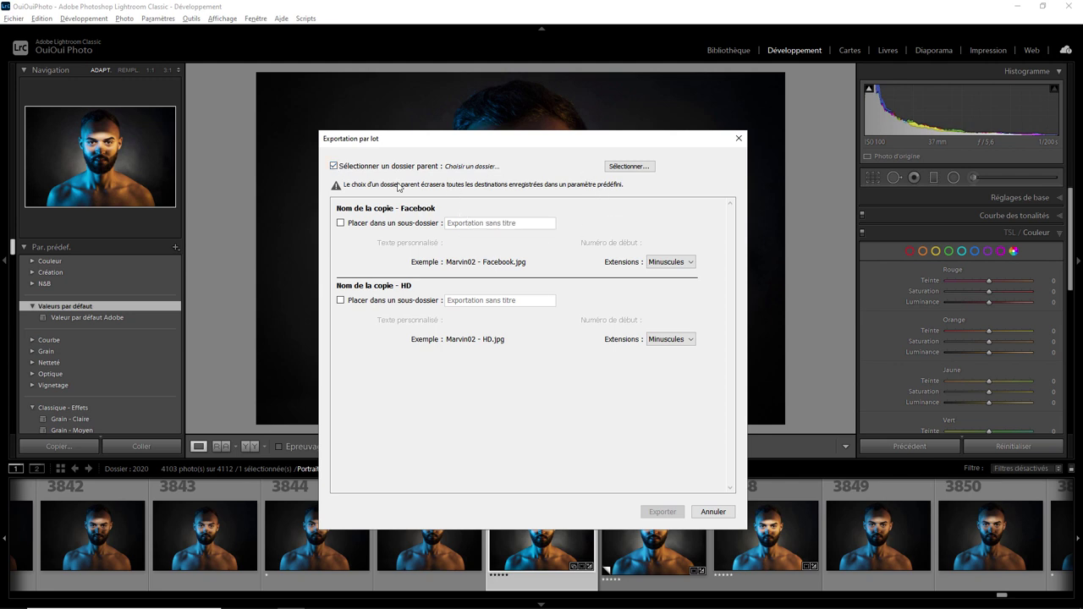
{"action": "left_click", "coordinate": [335, 166]}
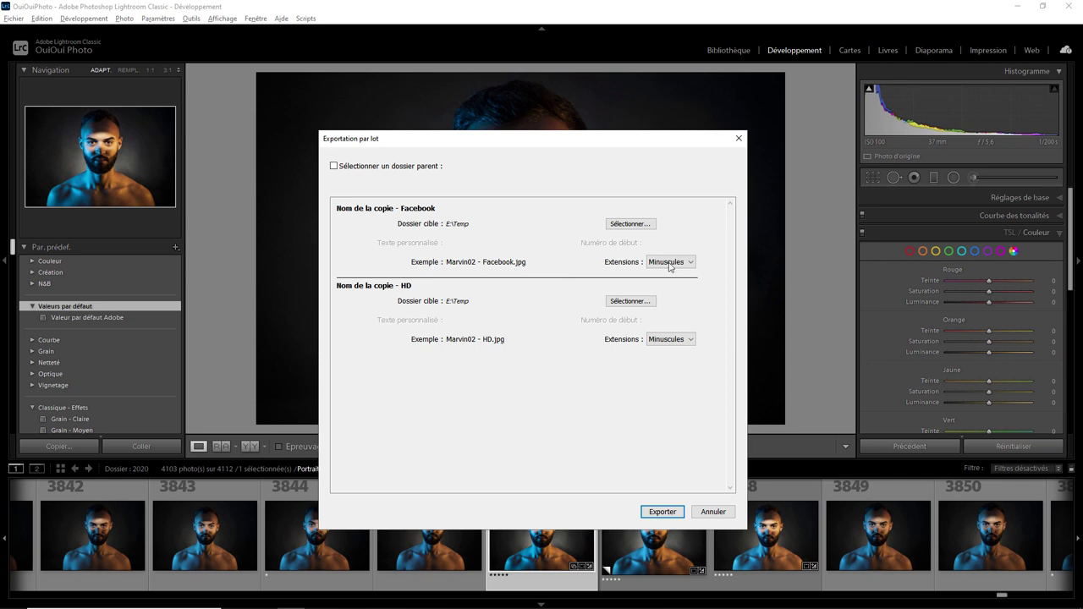
Set the Facebook copy's Extensions to Majuscules for an uppercase .JPG
{"action": "left_click", "coordinate": [670, 264]}
{"action": "left_click", "coordinate": [648, 289]}
{"action": "left_click", "coordinate": [673, 262]}
Set the Facebook copy's Extensions back to Minuscules for lowercase .jpg
{"action": "left_click", "coordinate": [655, 277]}
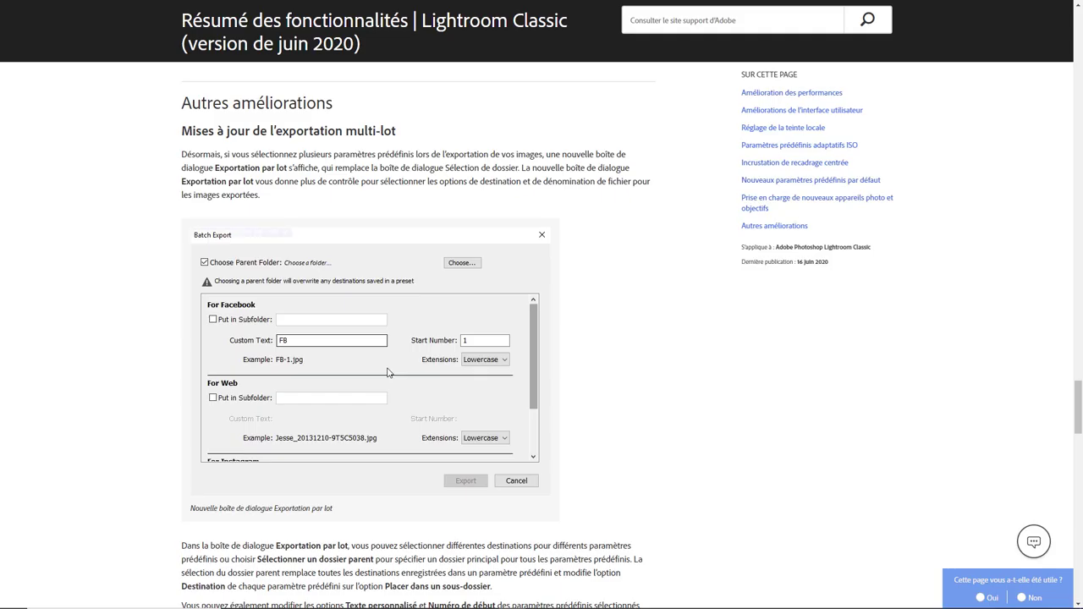
Scroll the help page past batch export to 'Mise à jour des métadonnées'
{"action": "scroll", "coordinate": [390, 370], "scroll_direction": "down", "scroll_amount": 2}
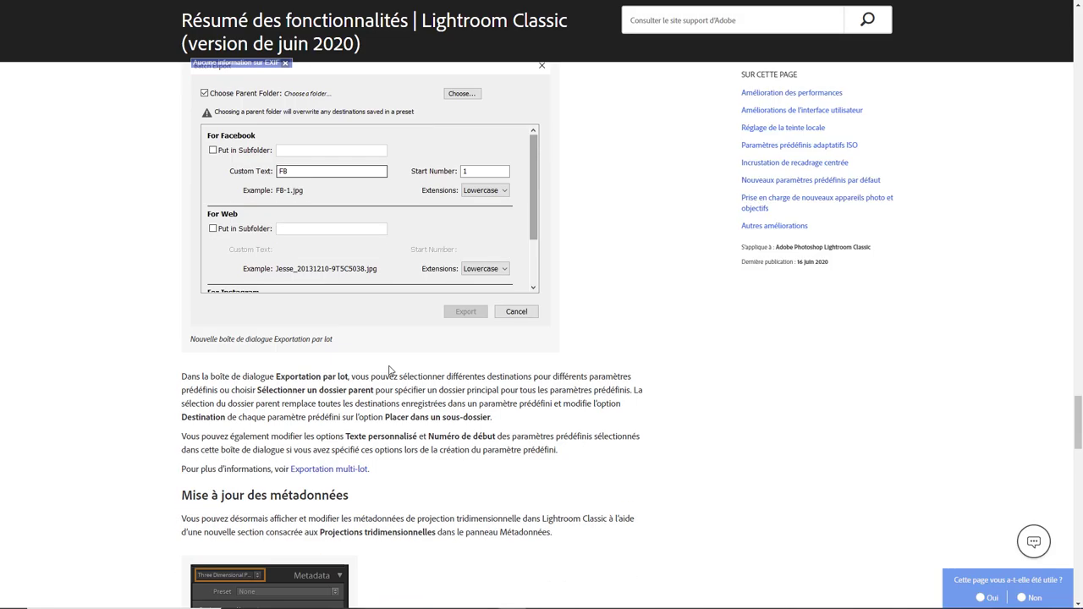
{"action": "scroll", "coordinate": [390, 370], "scroll_direction": "down", "scroll_amount": 2}
{"action": "scroll", "coordinate": [389, 370], "scroll_direction": "down", "scroll_amount": 1}
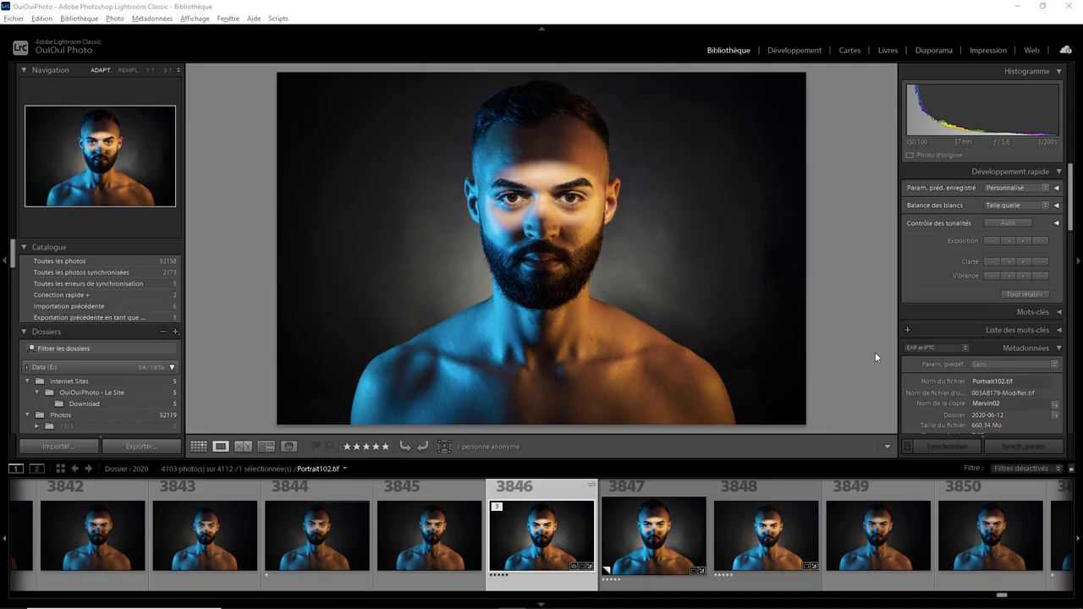
Show the Projection tridimensionnelle metadata fields and set Projection to Équirectangulaire
{"action": "left_click", "coordinate": [929, 348]}
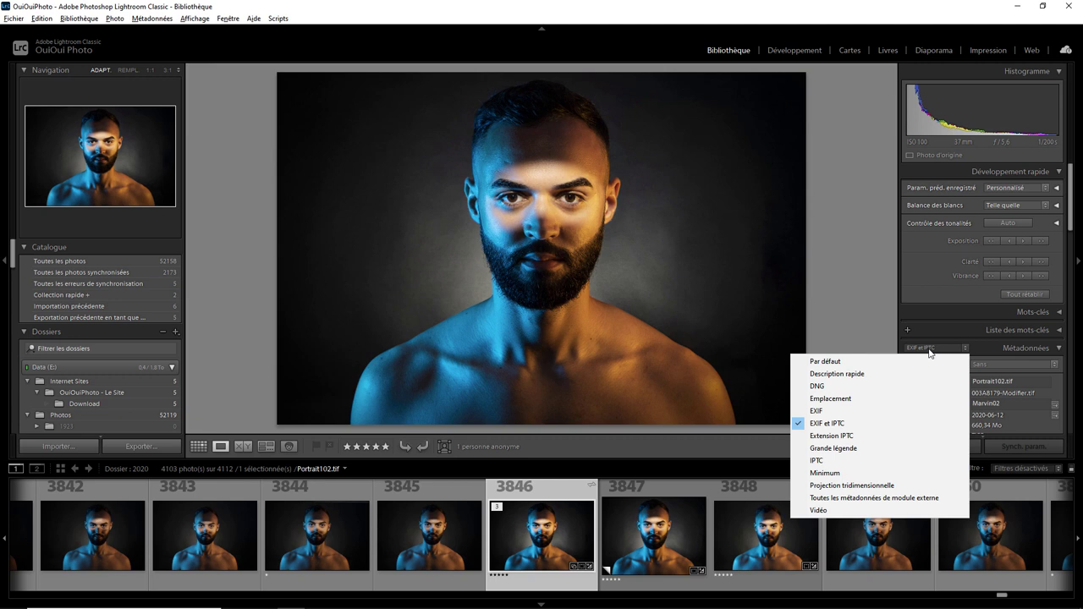
{"action": "left_click", "coordinate": [871, 486]}
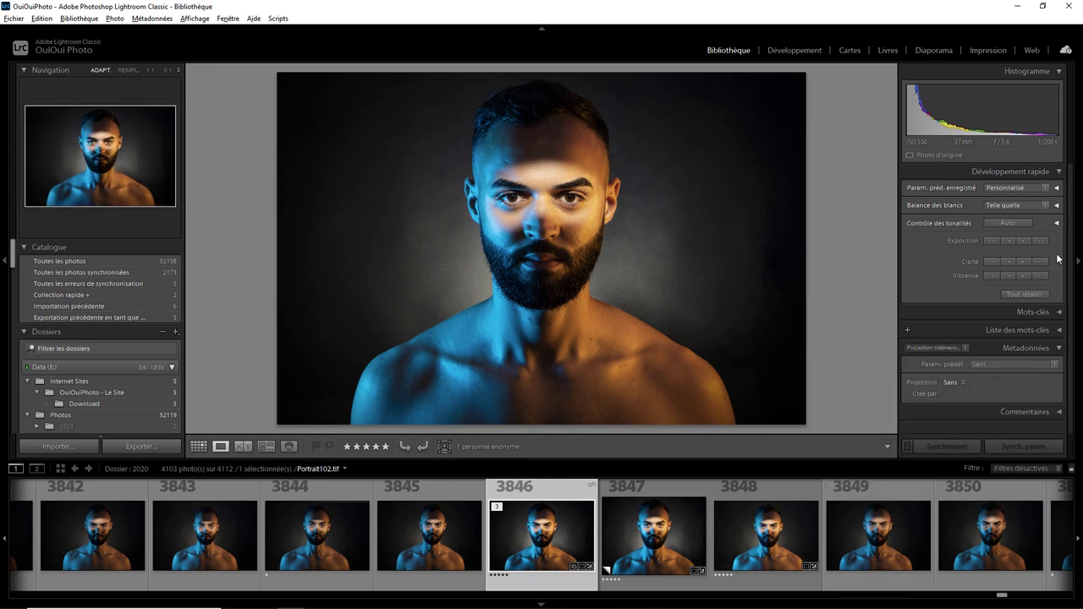
{"action": "left_click", "coordinate": [953, 382]}
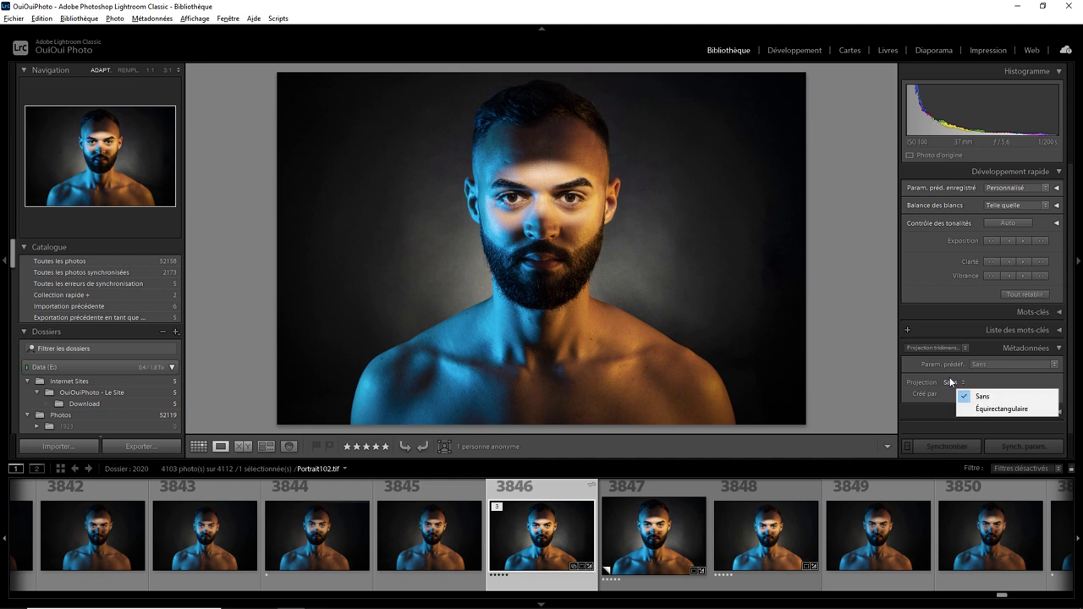
{"action": "left_click", "coordinate": [996, 412]}
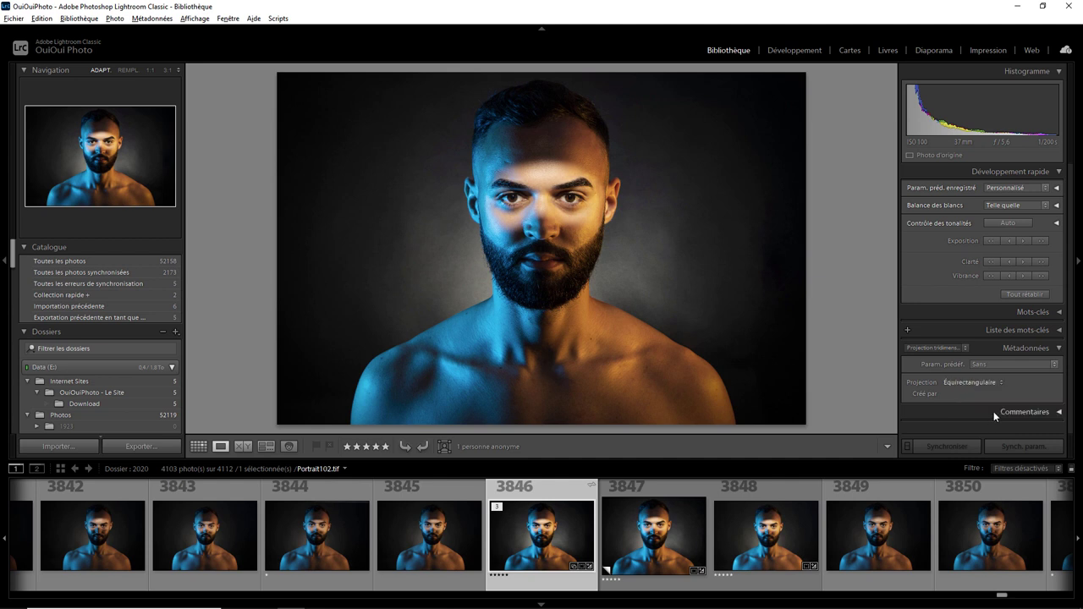
Review the metadata presets and view sets, then set Projection back to Sans
{"action": "left_click", "coordinate": [1009, 364]}
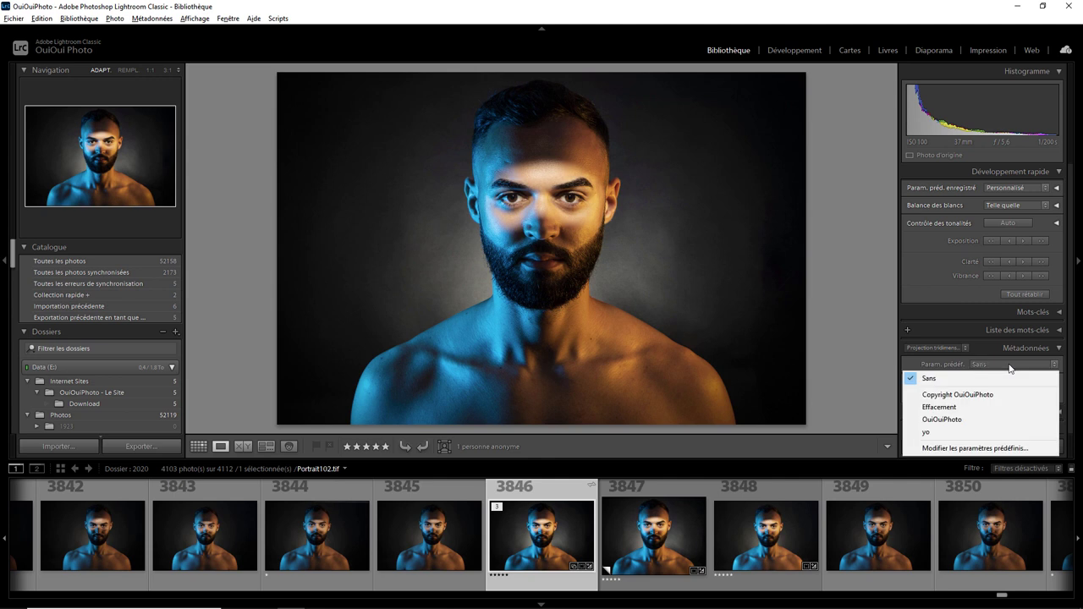
{"action": "left_click", "coordinate": [927, 347]}
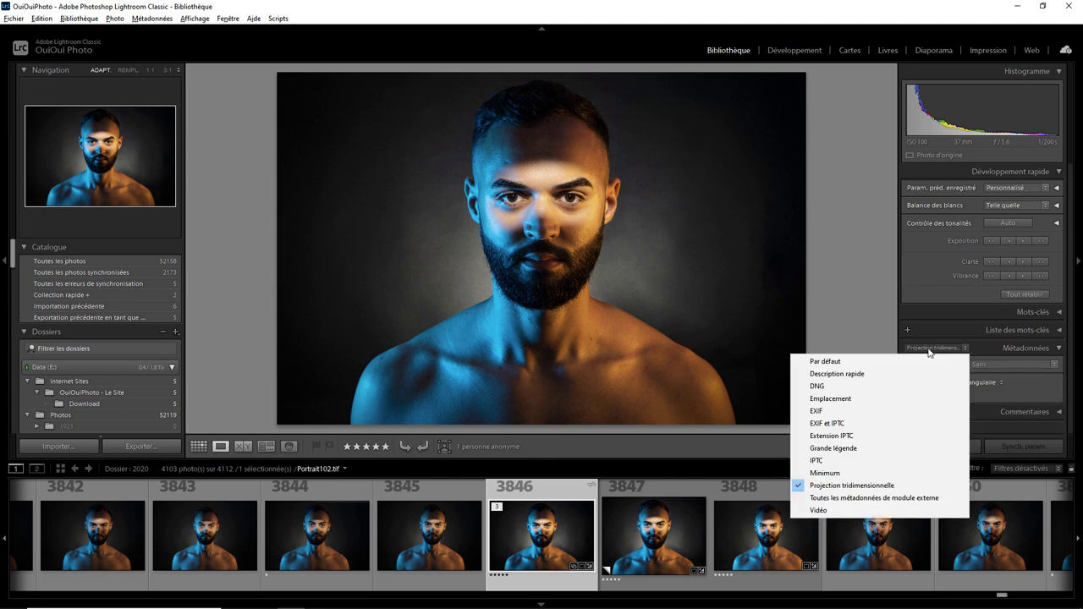
{"action": "left_click", "coordinate": [838, 337]}
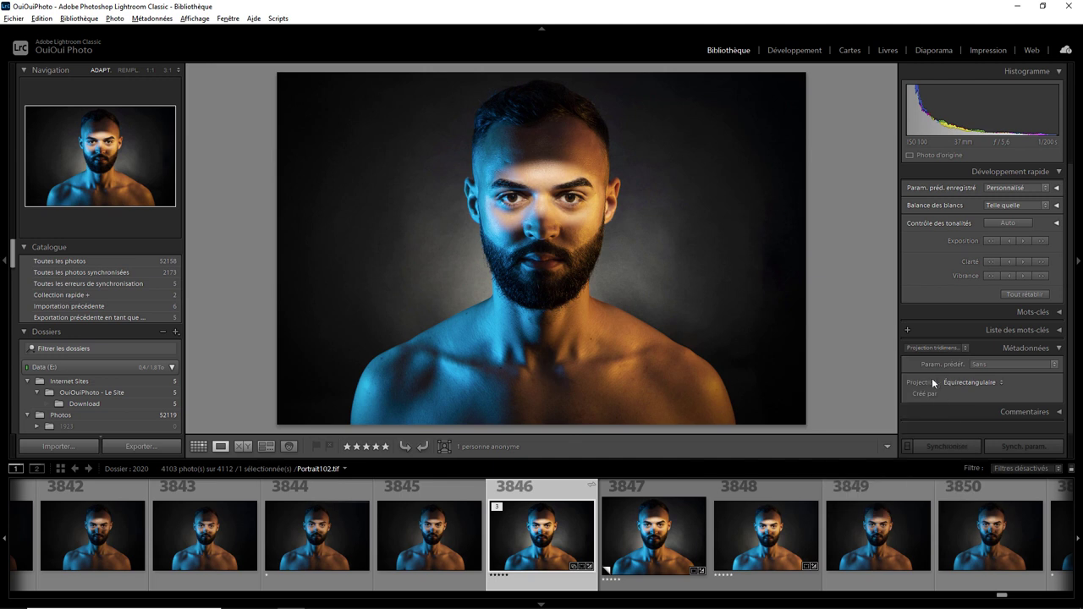
{"action": "left_click", "coordinate": [965, 383]}
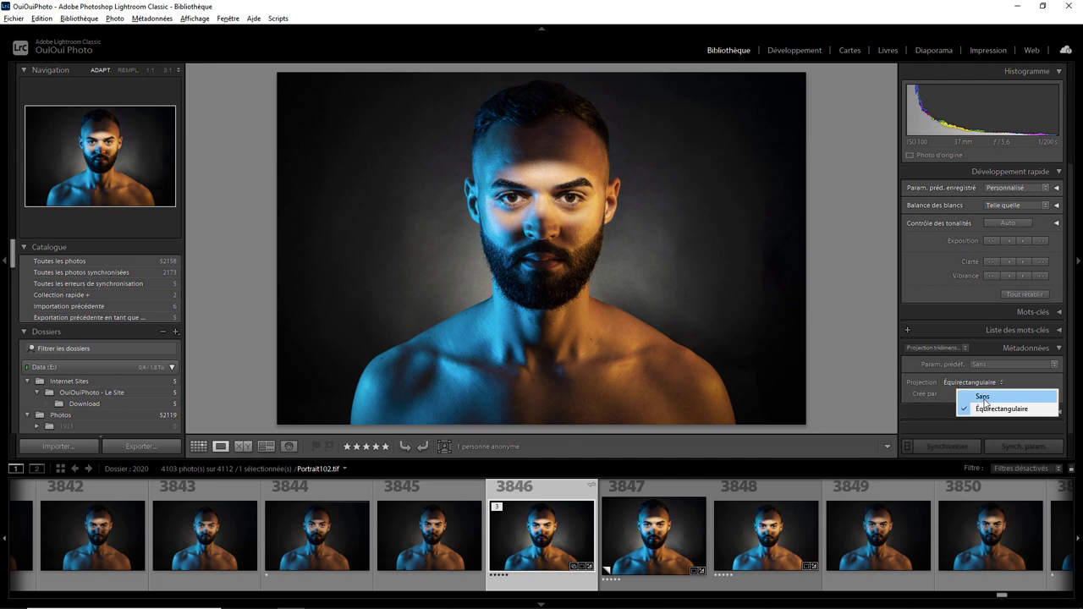
{"action": "left_click", "coordinate": [980, 398]}
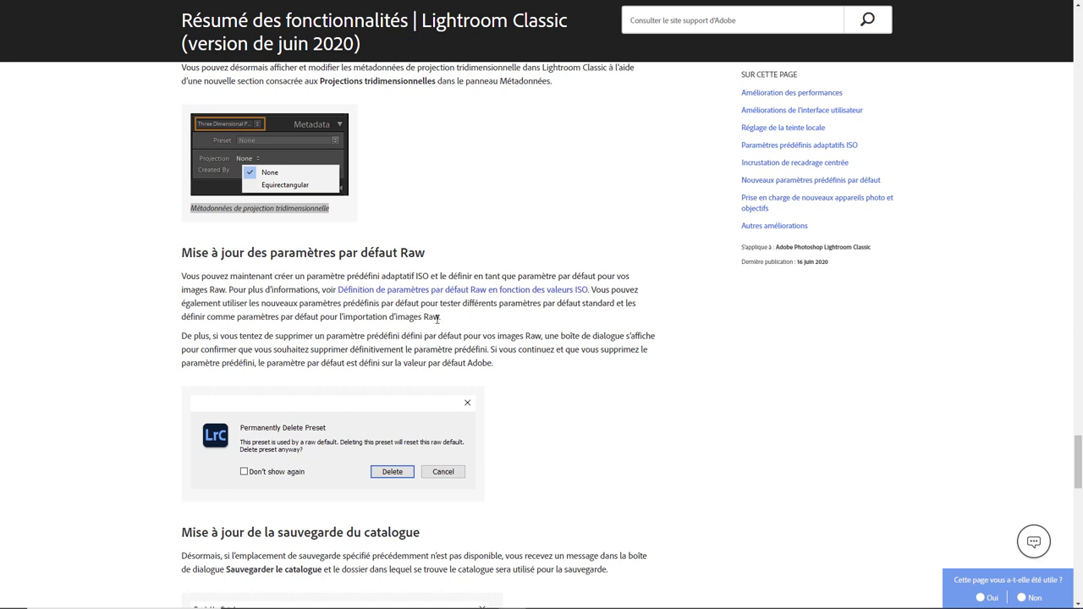
Clear the text selection on the help page's image caption
{"action": "left_click", "coordinate": [438, 318]}
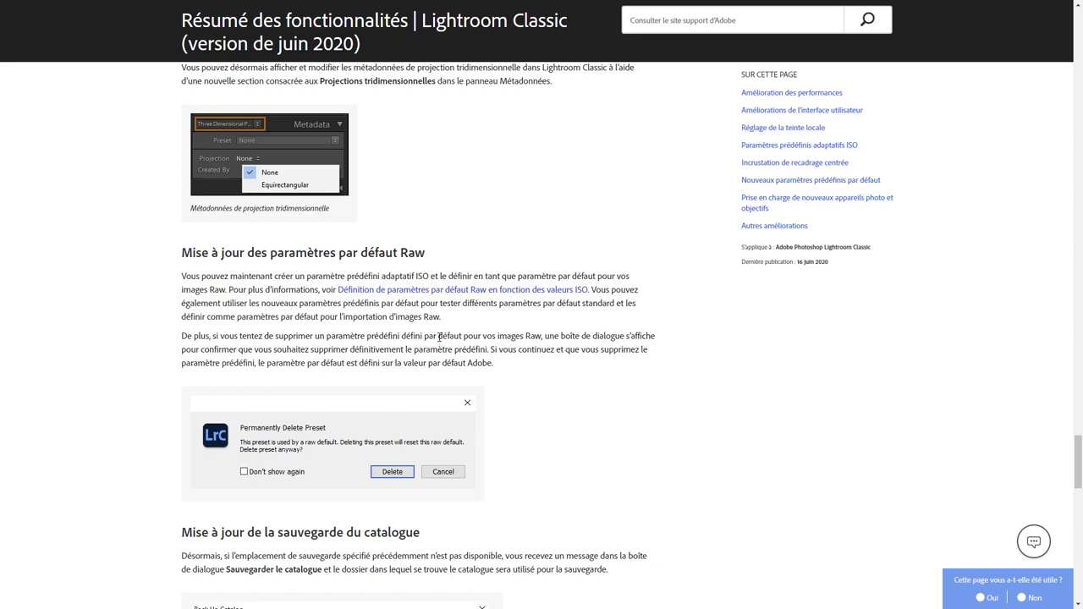
Scroll past the Raw defaults to the catalog backup and Compression TIFF sections
{"action": "scroll", "coordinate": [439, 337], "scroll_direction": "down", "scroll_amount": 1}
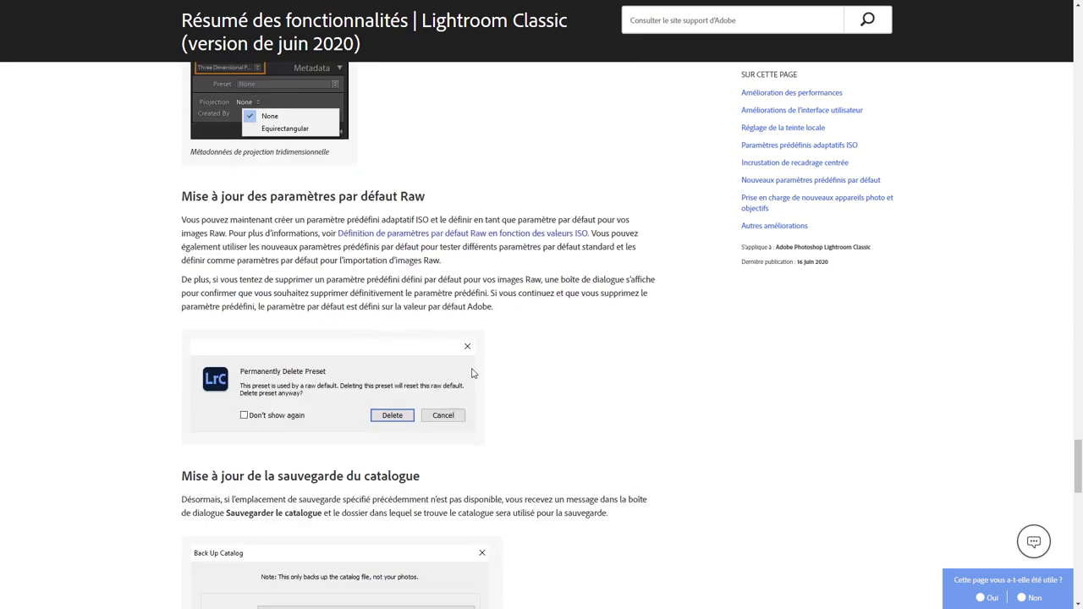
{"action": "scroll", "coordinate": [474, 372], "scroll_direction": "down", "scroll_amount": 3}
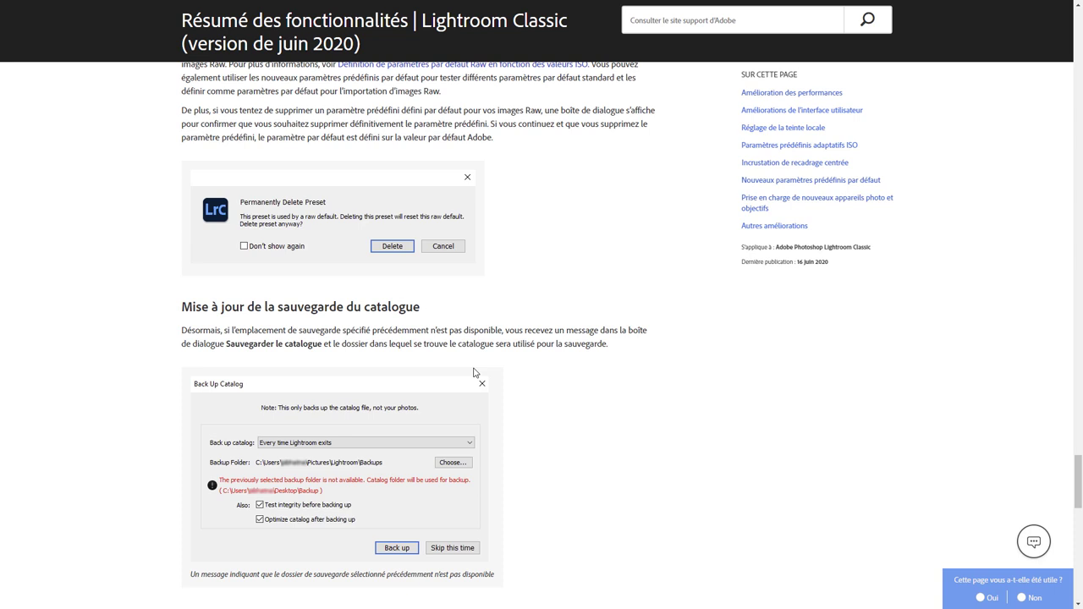
{"action": "scroll", "coordinate": [474, 372], "scroll_direction": "down", "scroll_amount": 1}
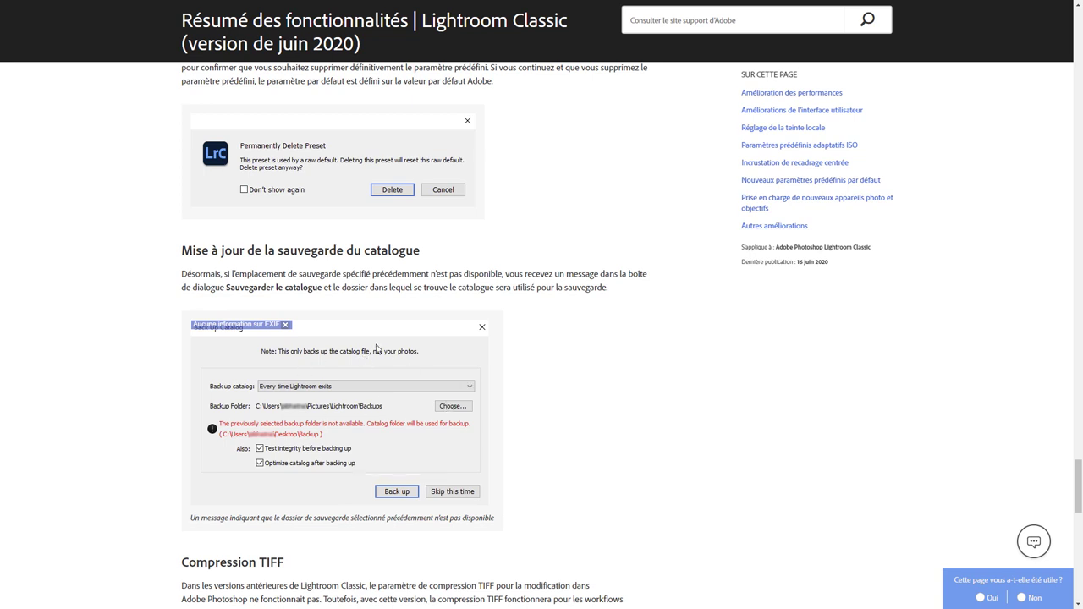
{"action": "scroll", "coordinate": [377, 347], "scroll_direction": "down", "scroll_amount": 2}
{"action": "scroll", "coordinate": [376, 347], "scroll_direction": "down", "scroll_amount": 1}
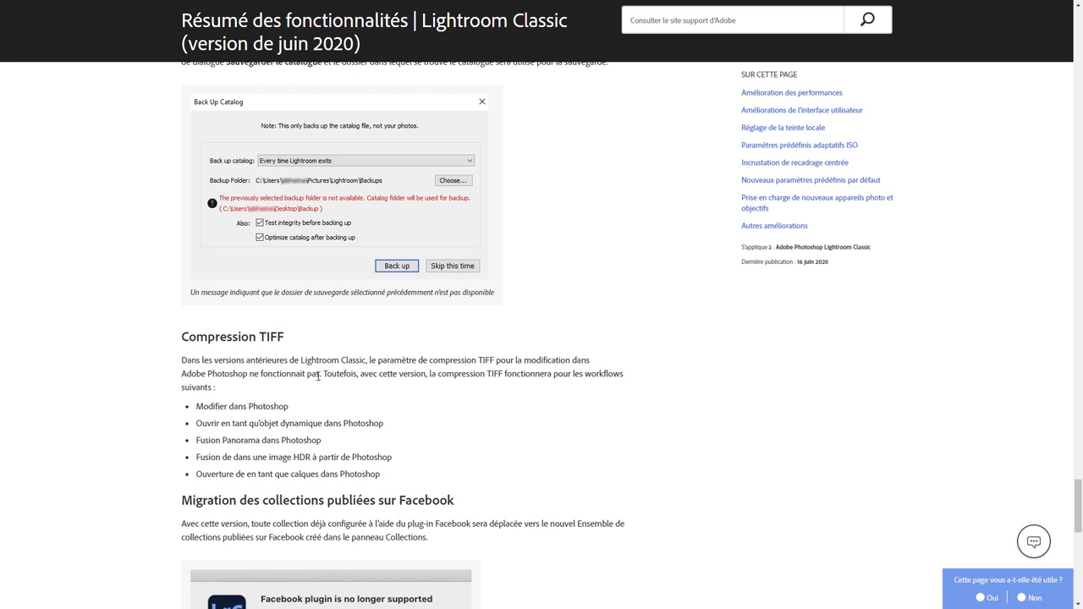
Select the phrase saying TIFF compression failed in earlier versions, then read further
{"action": "left_click_drag", "start_coordinate": [319, 376], "coordinate": [237, 374]}
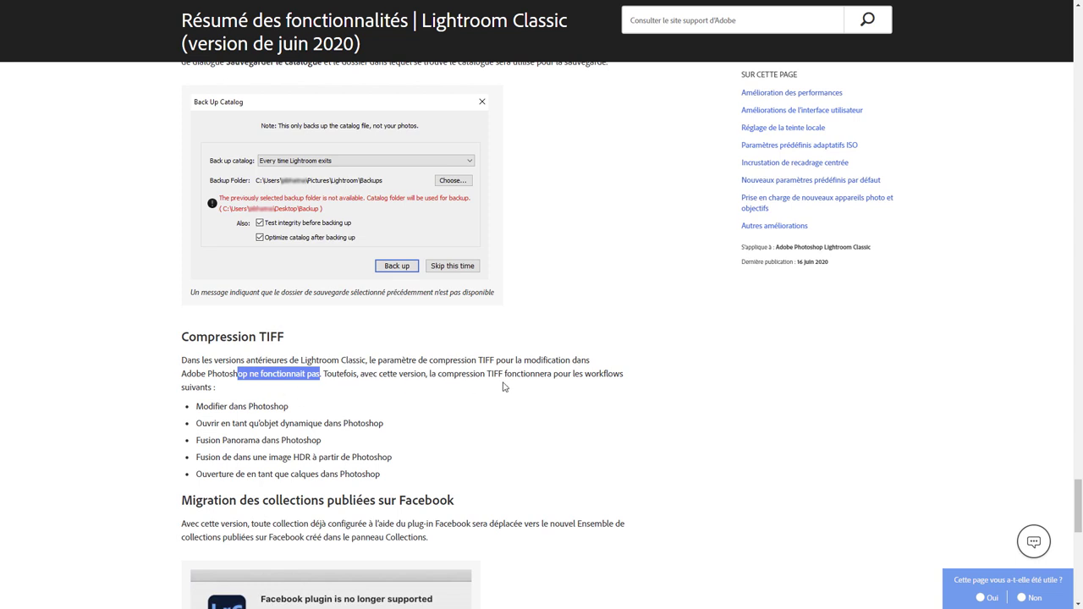
{"action": "scroll", "coordinate": [316, 394], "scroll_direction": "down", "scroll_amount": 1}
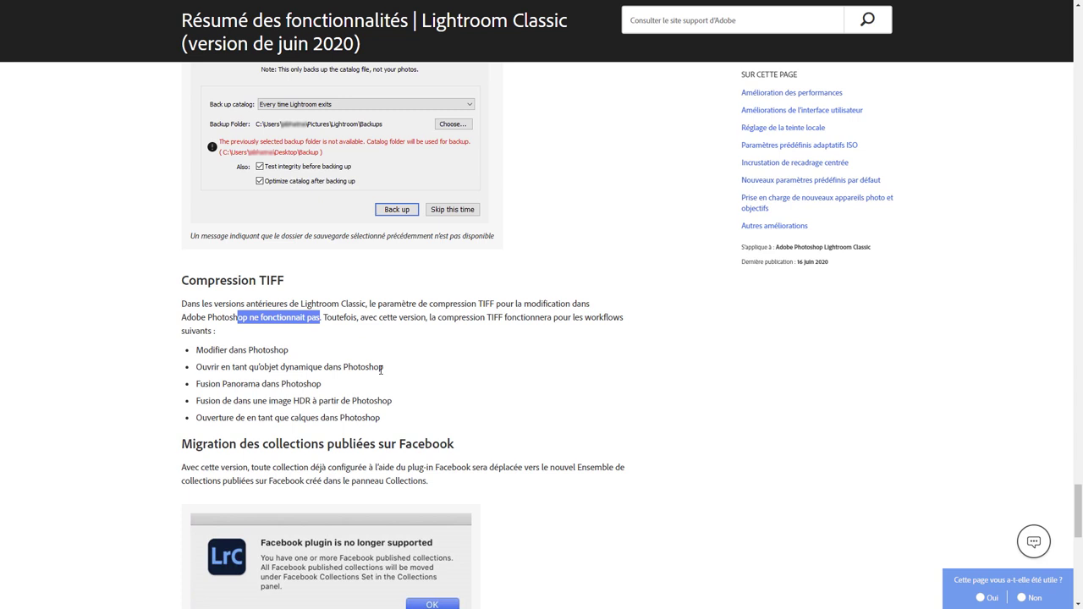
{"action": "scroll", "coordinate": [382, 370], "scroll_direction": "down", "scroll_amount": 1}
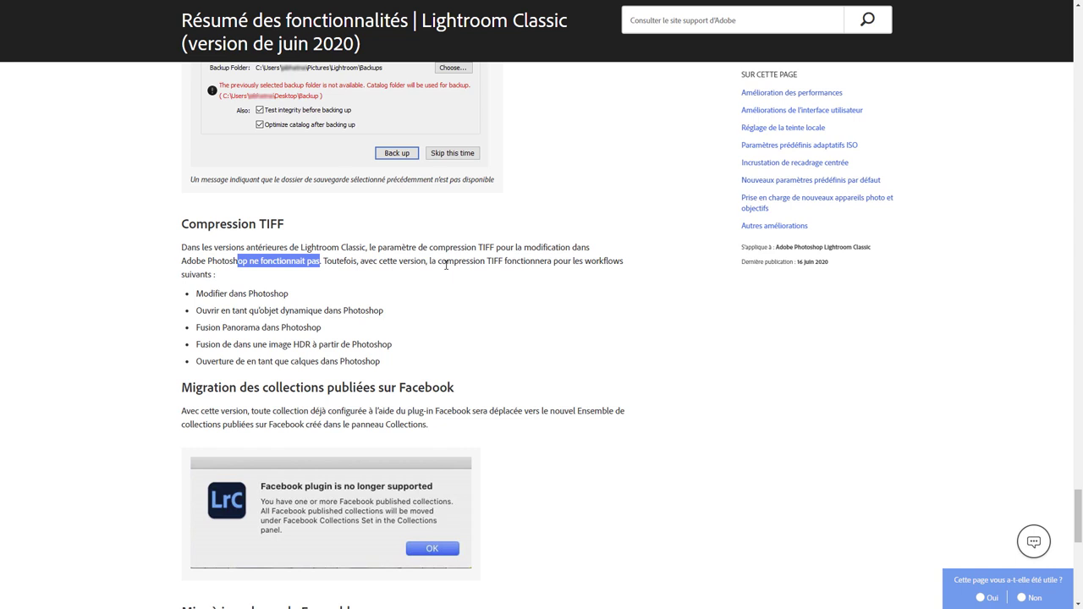
Scroll to the page end and select the 'Mise à jour du mode Ensemble' paragraph
{"action": "scroll", "coordinate": [446, 265], "scroll_direction": "down", "scroll_amount": 1}
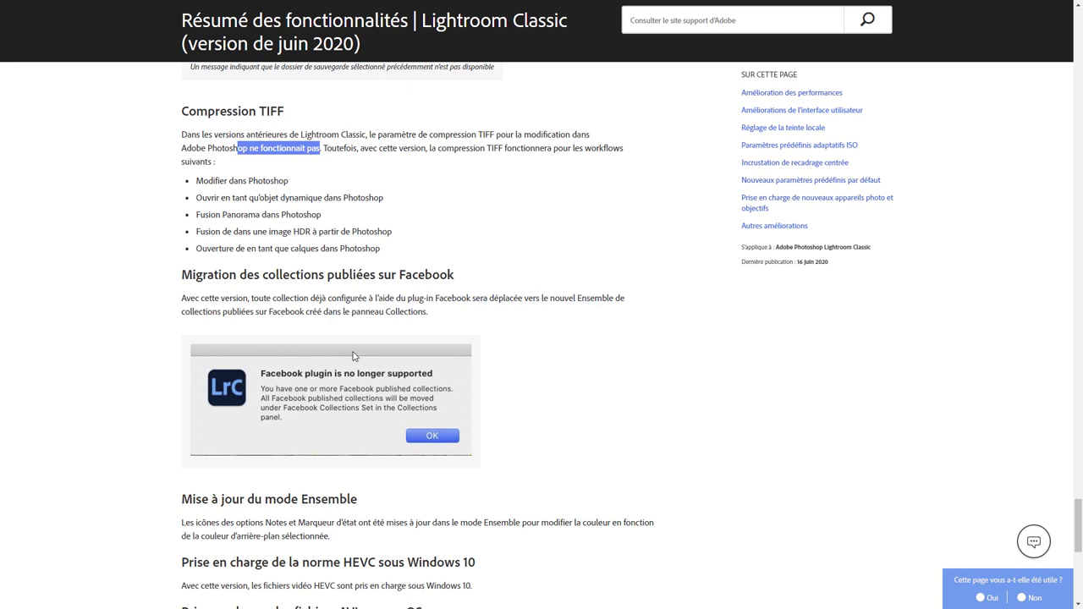
{"action": "scroll", "coordinate": [563, 411], "scroll_direction": "down", "scroll_amount": 2}
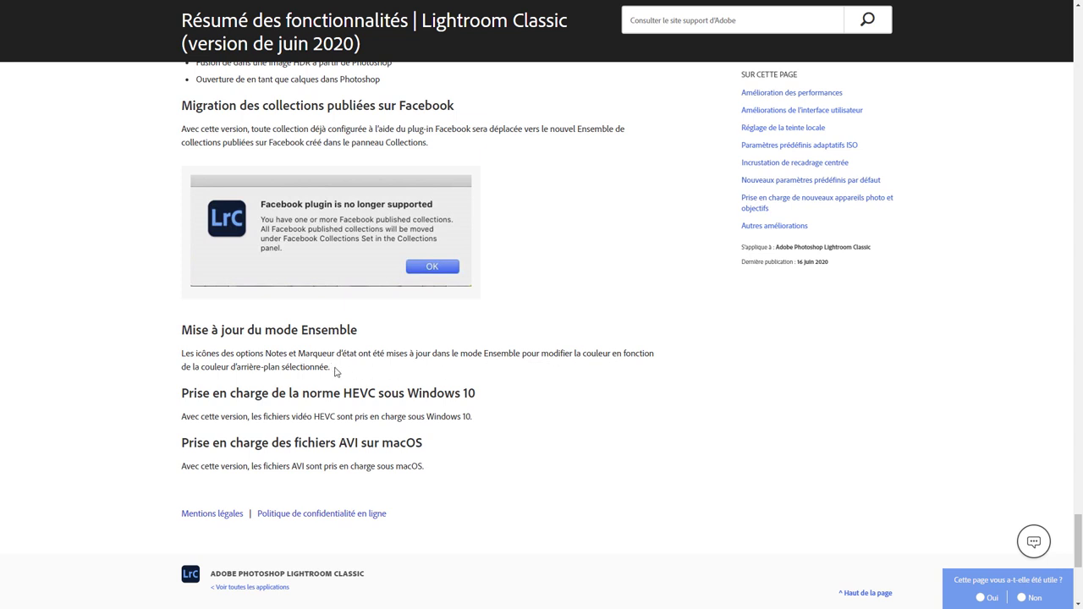
{"action": "left_click_drag", "start_coordinate": [335, 370], "coordinate": [181, 353]}
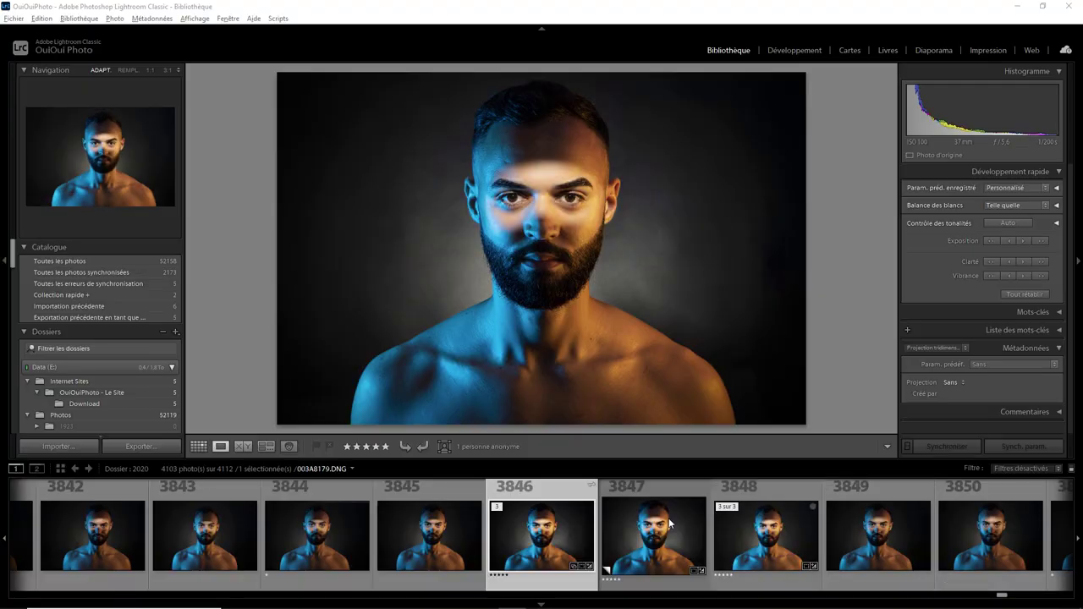
Add portraits 3847–3849 to the selection and compare all four in Survey view
{"action": "left_click", "coordinate": [678, 489], "text": "shift"}
{"action": "left_click", "coordinate": [762, 489], "text": "shift"}
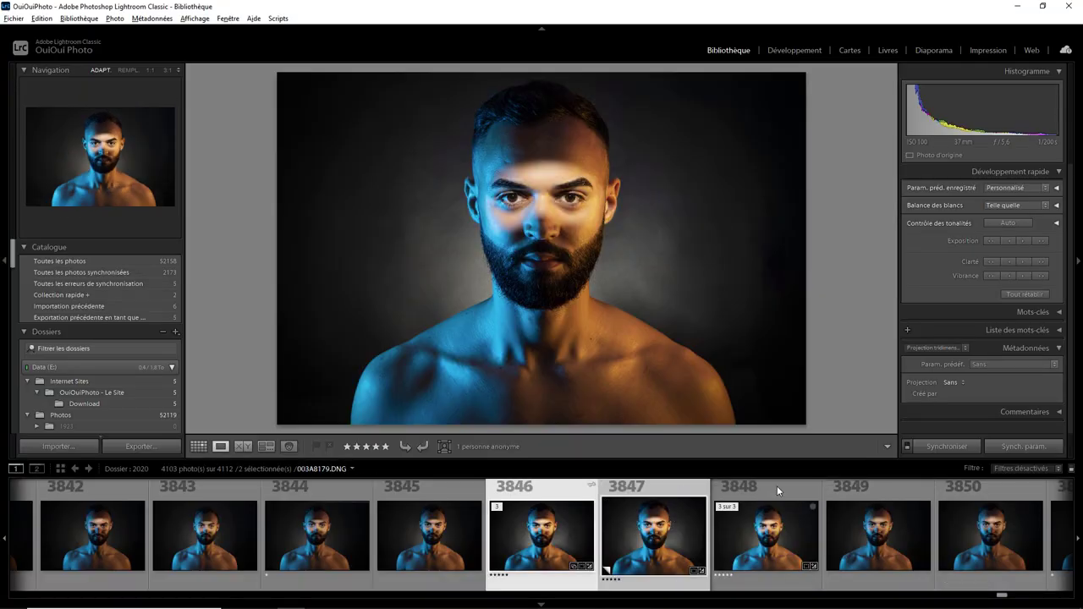
{"action": "left_click", "coordinate": [888, 486], "text": "shift"}
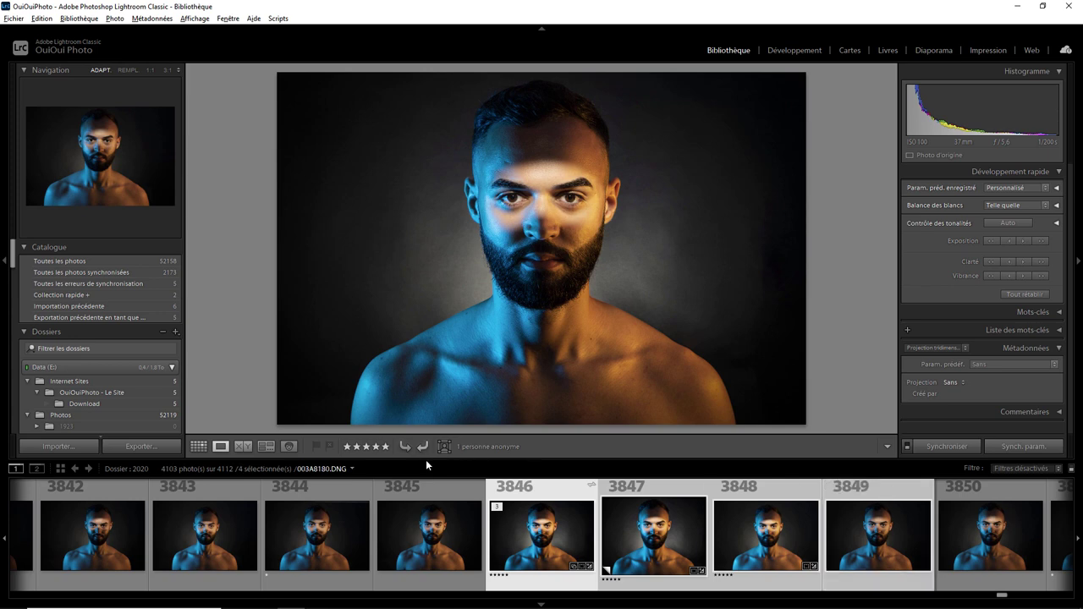
{"action": "left_click", "coordinate": [266, 447]}
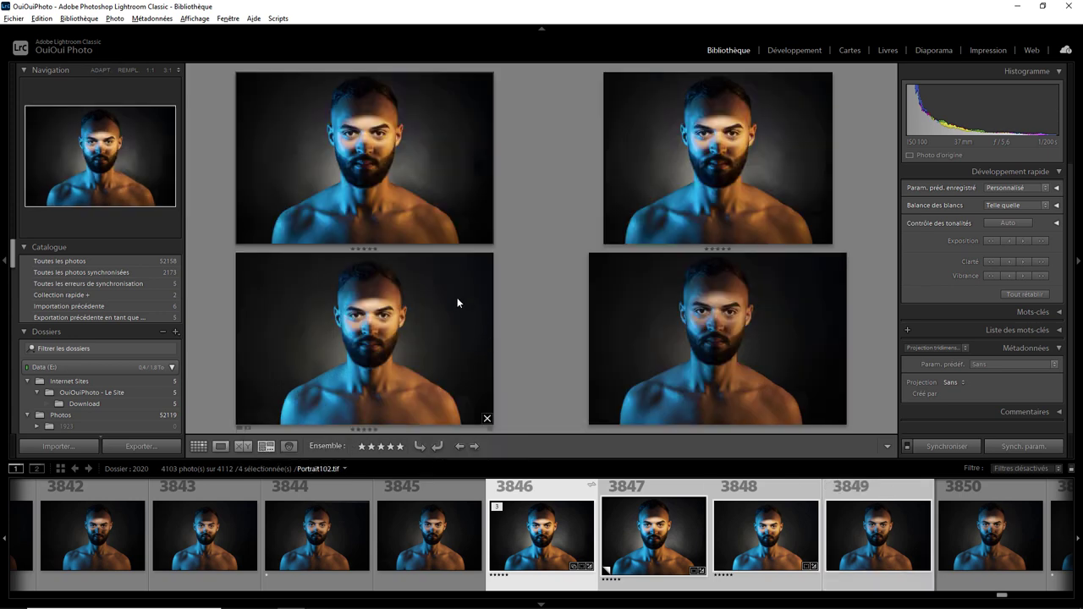
Try white, then black Survey backgrounds, settling on Gris moyen
{"action": "mouse_move", "coordinate": [718, 161]}
{"action": "right_click", "coordinate": [873, 222]}
{"action": "left_click", "coordinate": [899, 237]}
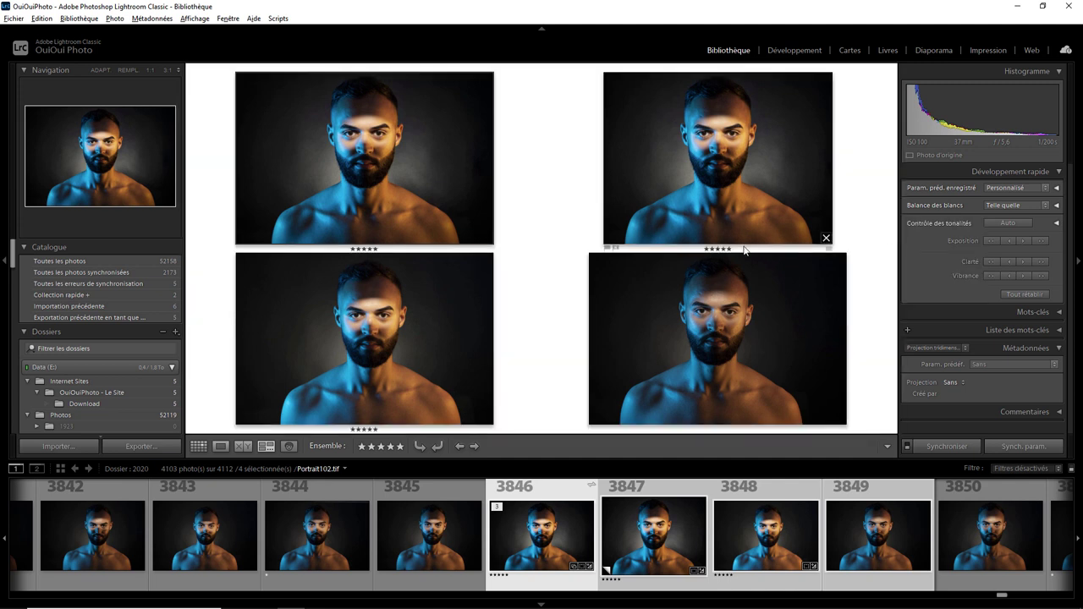
{"action": "right_click", "coordinate": [867, 219]}
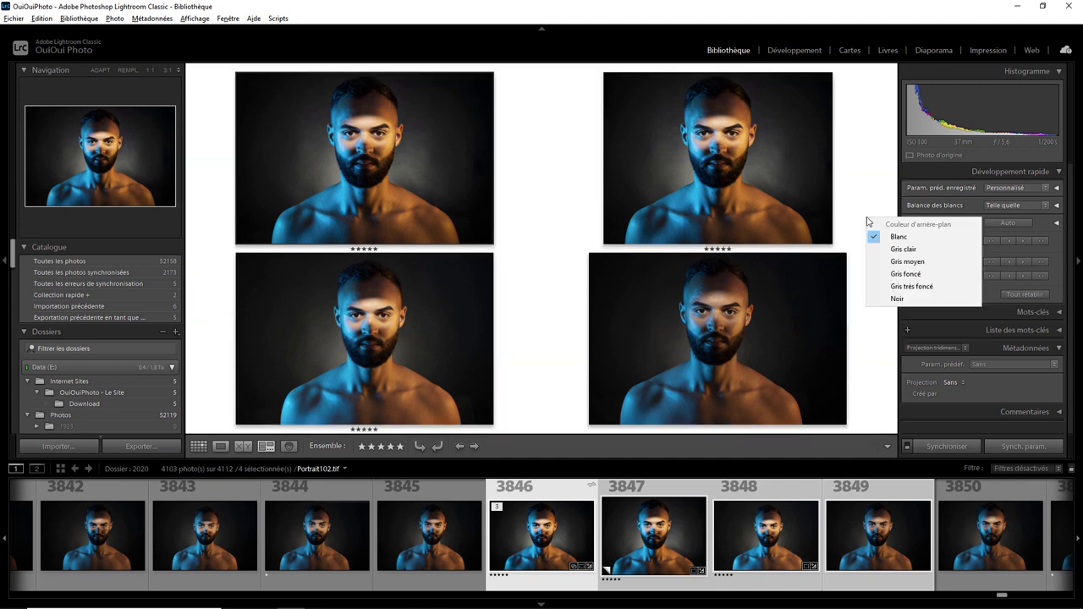
{"action": "left_click", "coordinate": [901, 300]}
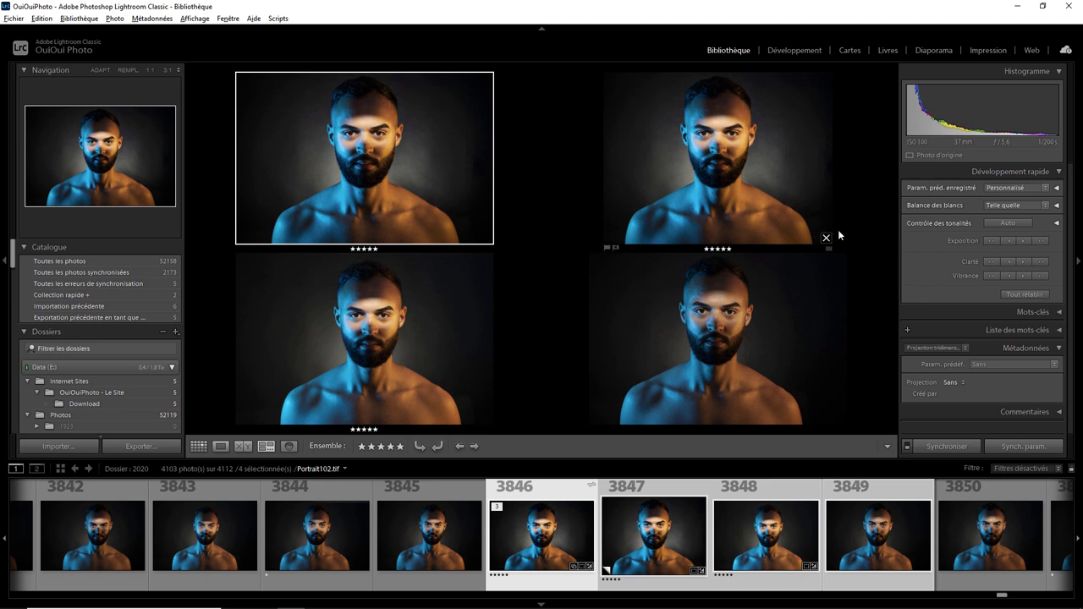
{"action": "right_click", "coordinate": [866, 207]}
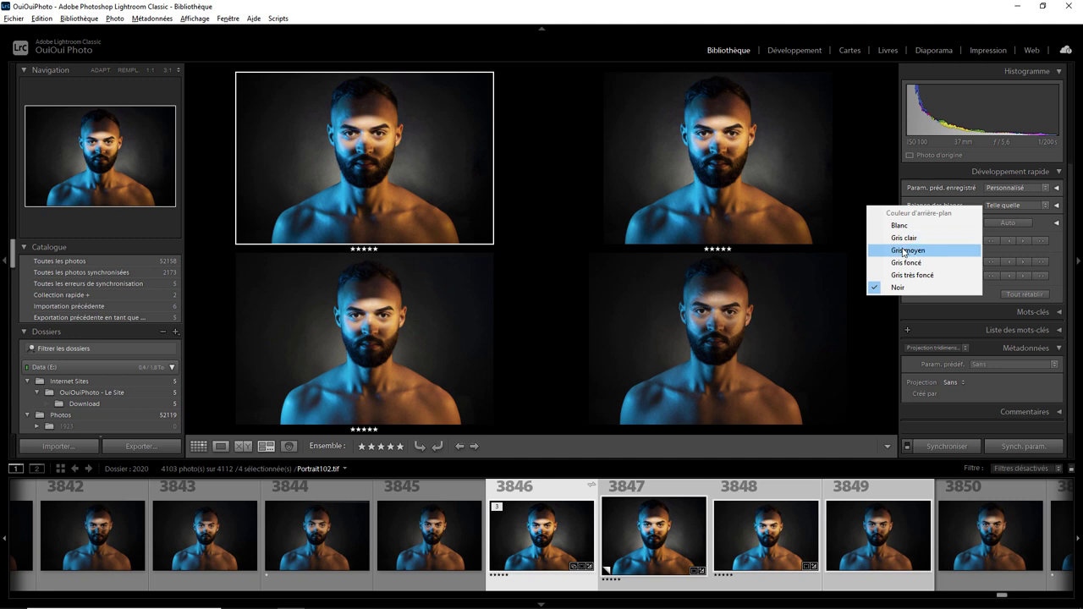
{"action": "left_click", "coordinate": [900, 263]}
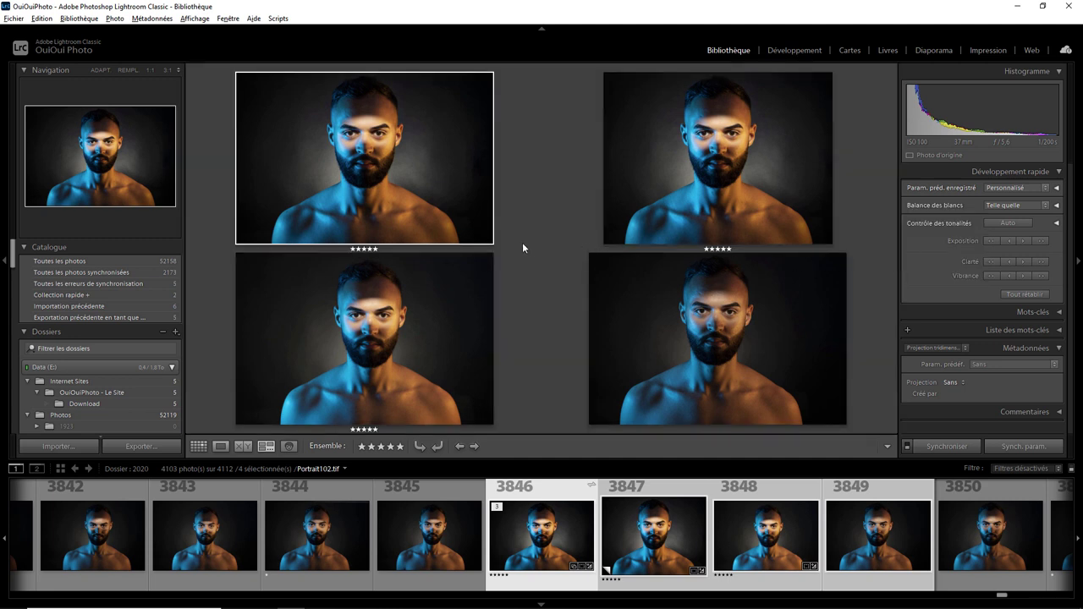